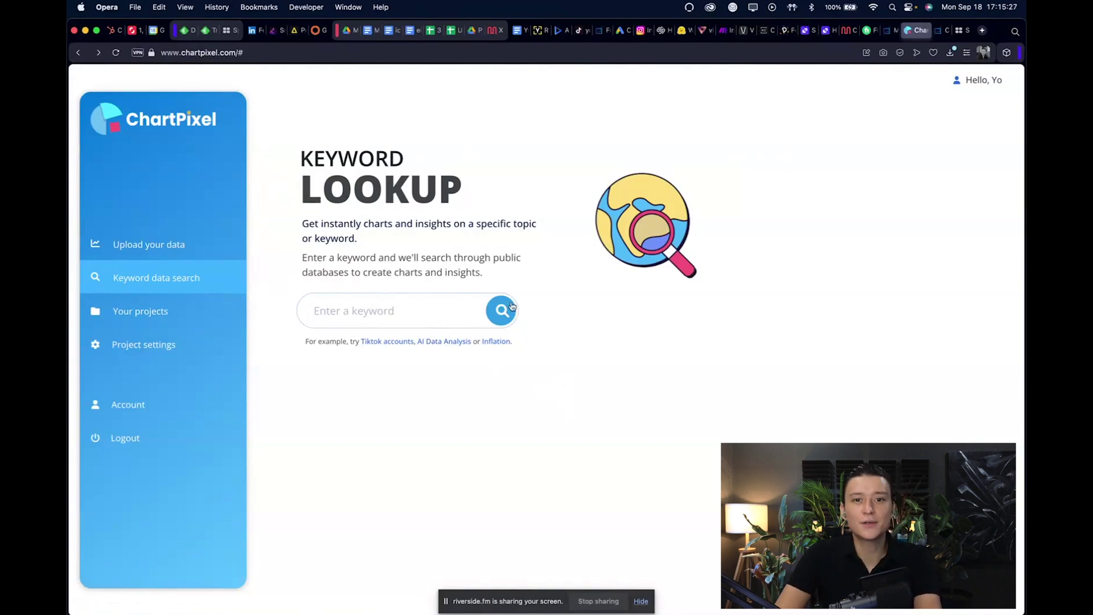
- Search ChartPixel's public data for the keyword 'nutella ice cream'
{"action": "left_click", "coordinate": [427, 313]}
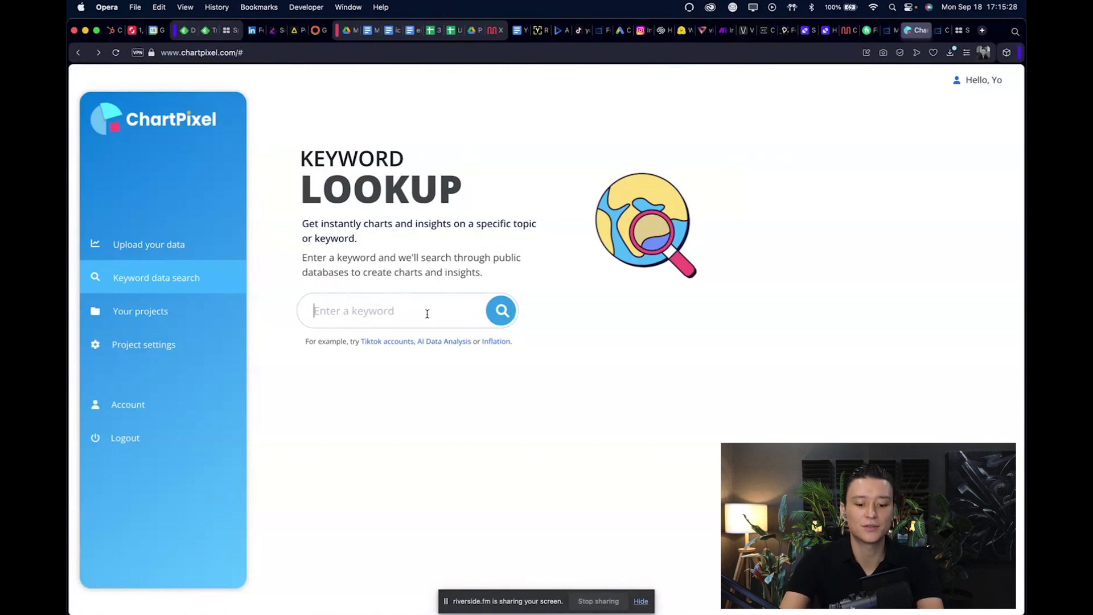
{"action": "type", "text": "nut"}
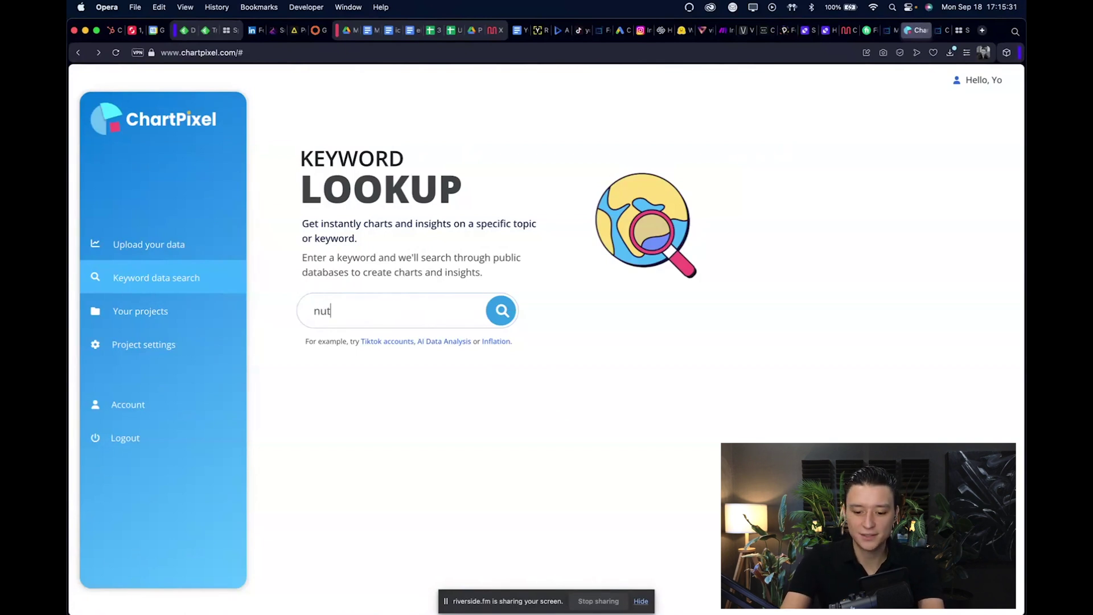
{"action": "type", "text": "ella ice cream"}
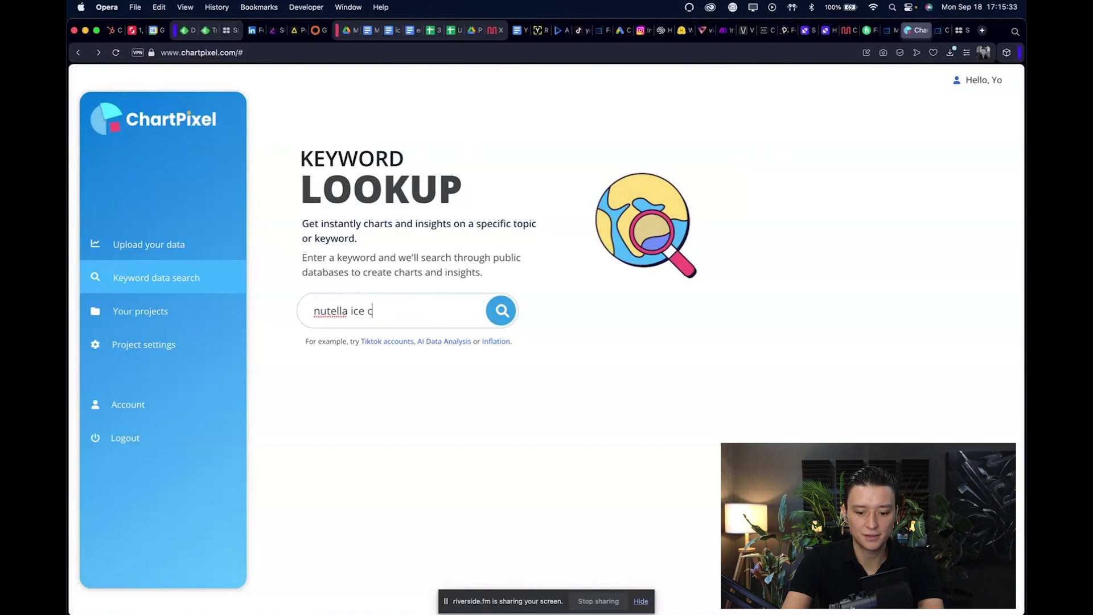
{"action": "left_click", "coordinate": [509, 310]}
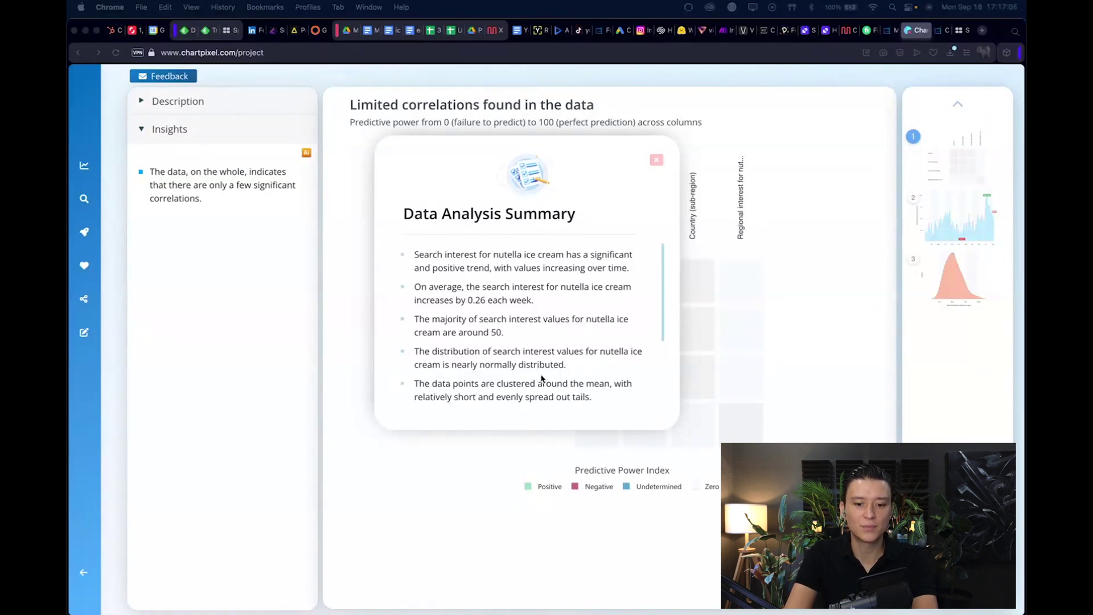
- Read through the nutella ice cream Data Analysis Summary and close it
{"action": "scroll", "coordinate": [536, 387], "scroll_direction": "down", "scroll_amount": 2}
{"action": "scroll", "coordinate": [536, 390], "scroll_direction": "down", "scroll_amount": 3}
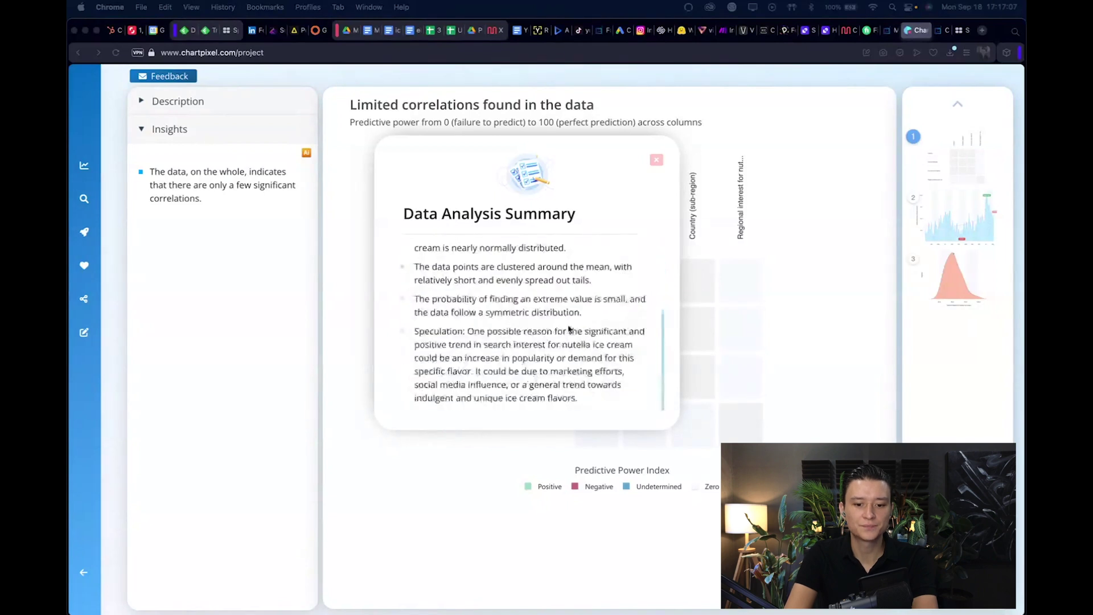
{"action": "left_click", "coordinate": [656, 160]}
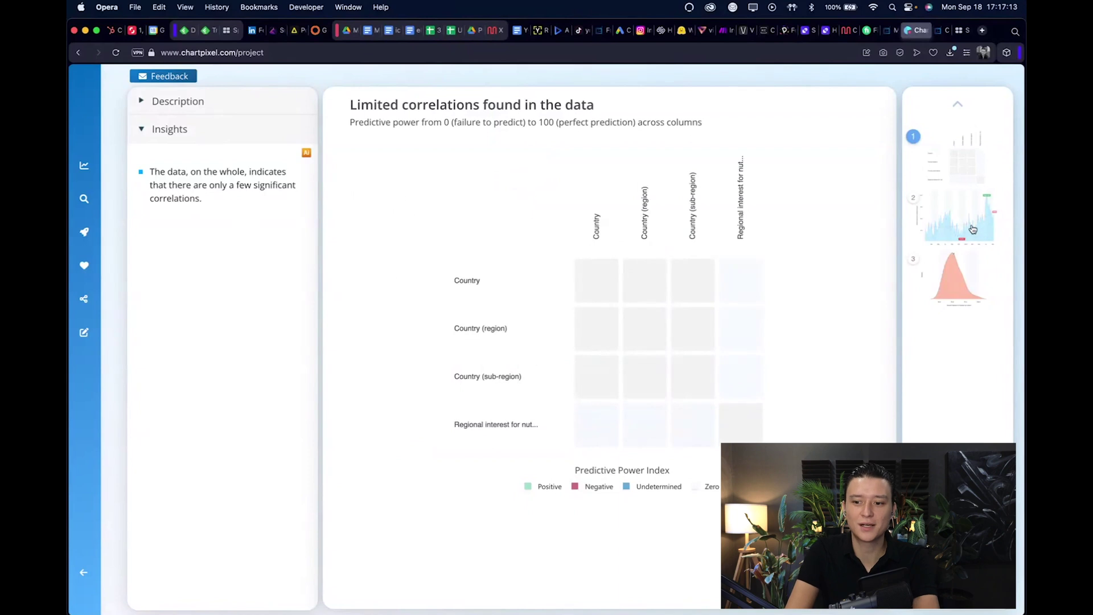
- View the search-interest-over-time chart, then the normal-distribution density chart
{"action": "left_click", "coordinate": [973, 229]}
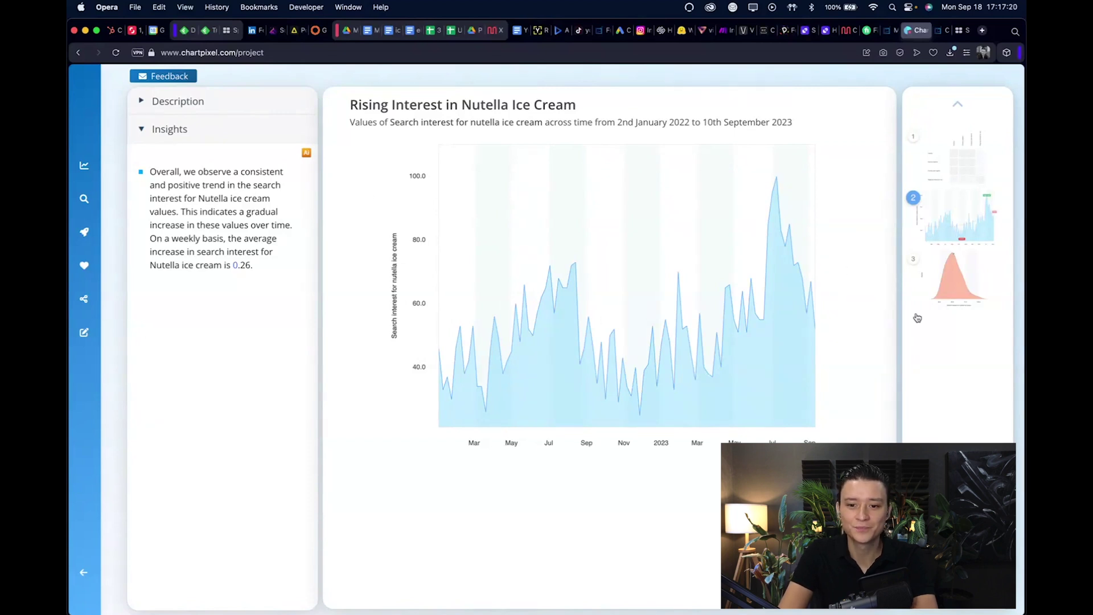
{"action": "left_click", "coordinate": [987, 294]}
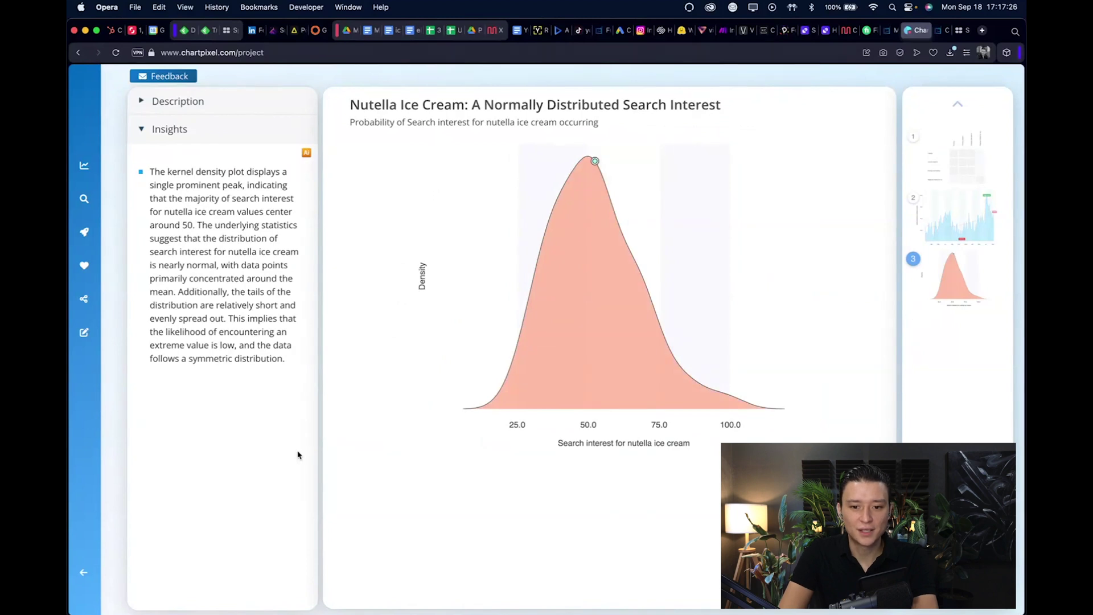
{"action": "mouse_move", "coordinate": [93, 471]}
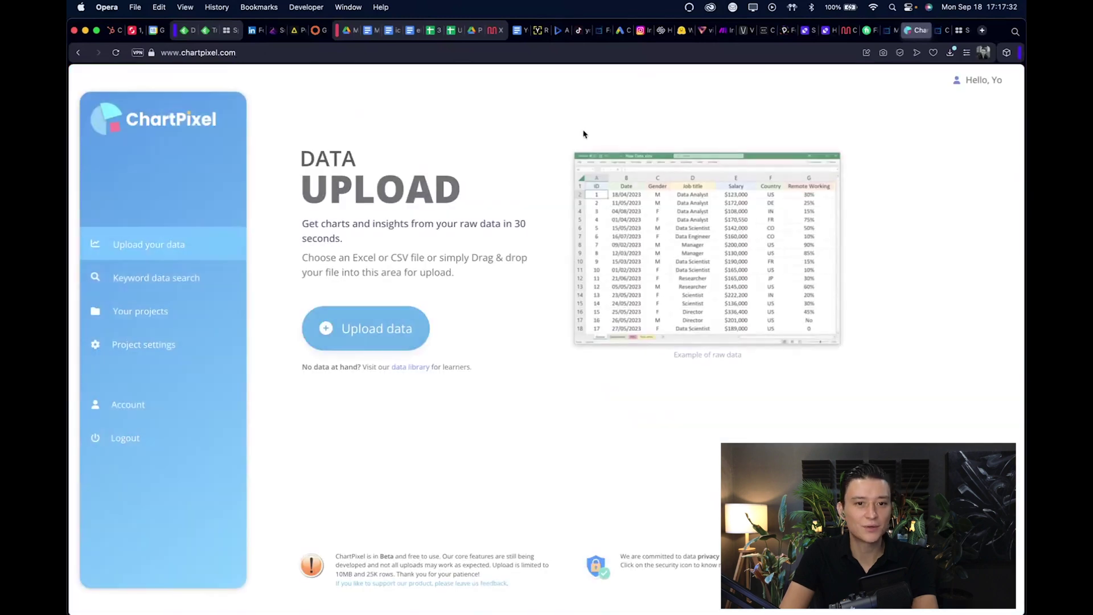
- Go to ChartPixel's Data Upload page, then switch to the Untitled spreadsheet tab
{"action": "left_click", "coordinate": [192, 246]}
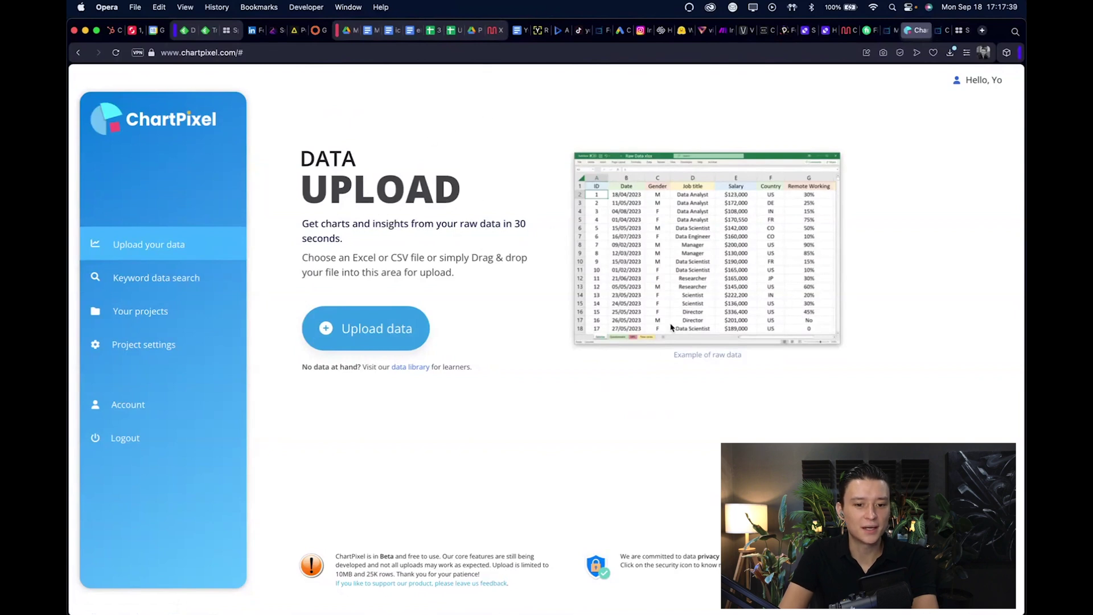
{"action": "left_click", "coordinate": [455, 36]}
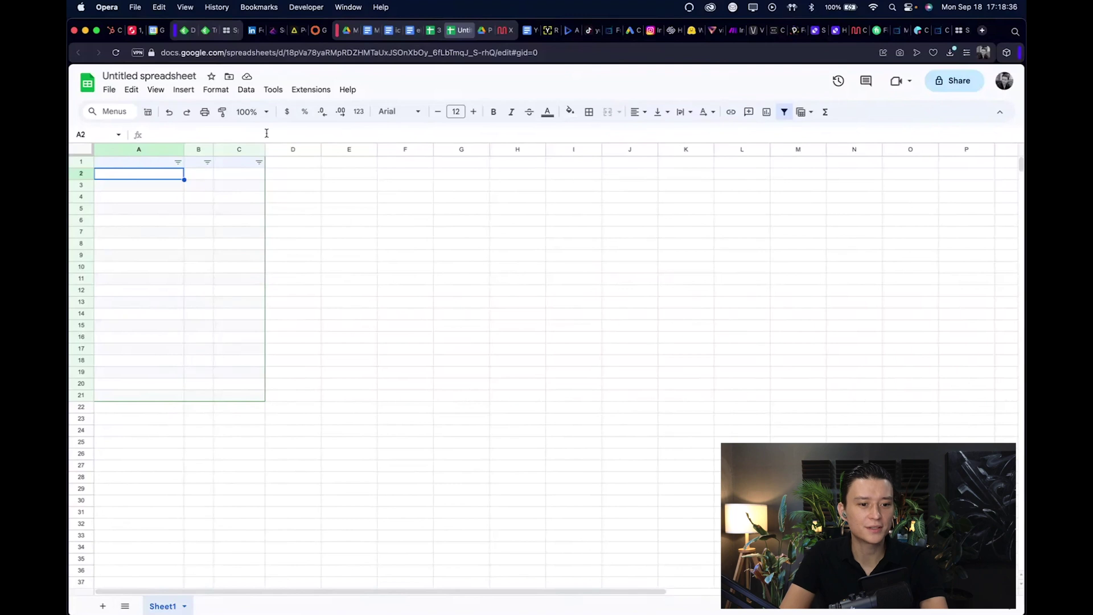
- Open the Help me organize template panel from the Sheets toolbar
{"action": "scroll", "coordinate": [126, 105], "scroll_direction": "up", "scroll_amount": 3}
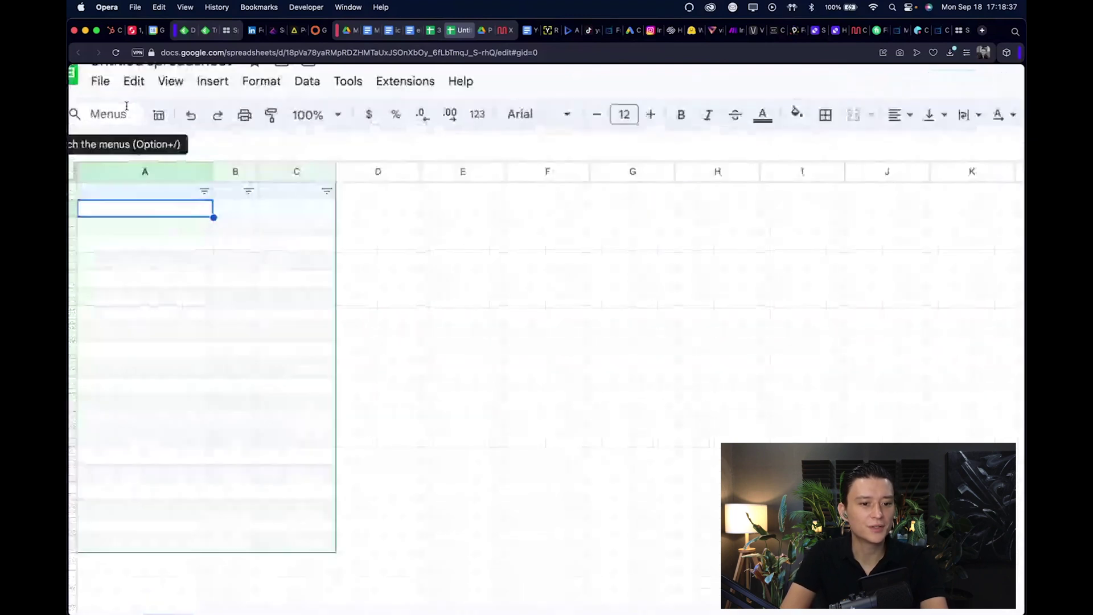
{"action": "scroll", "coordinate": [126, 106], "scroll_direction": "up", "scroll_amount": 2}
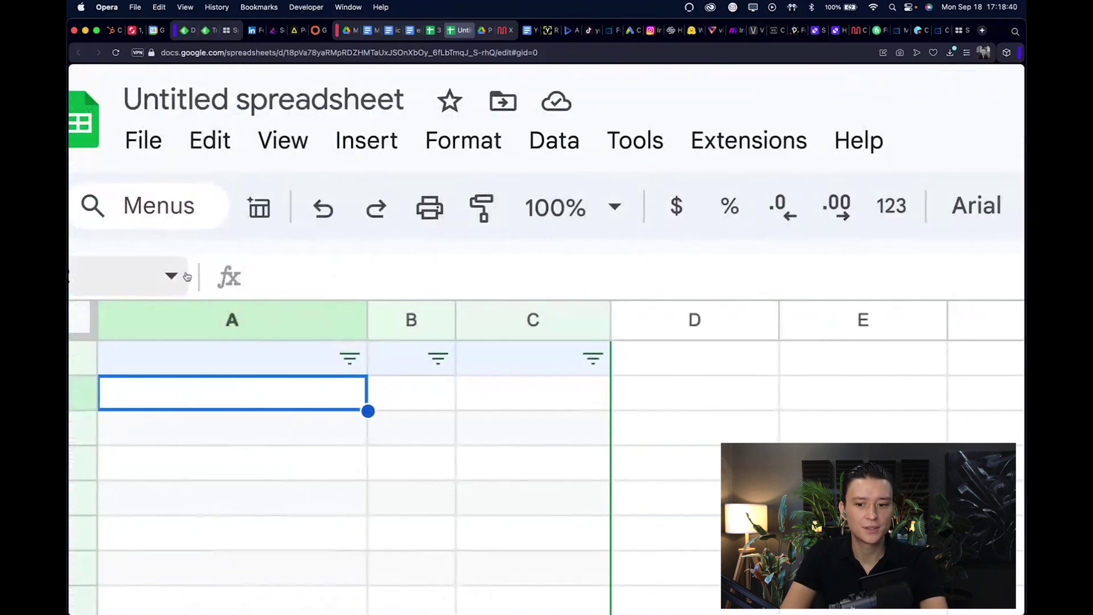
{"action": "scroll", "coordinate": [143, 216], "scroll_direction": "left", "scroll_amount": 1}
{"action": "scroll", "coordinate": [134, 220], "scroll_direction": "left", "scroll_amount": 2}
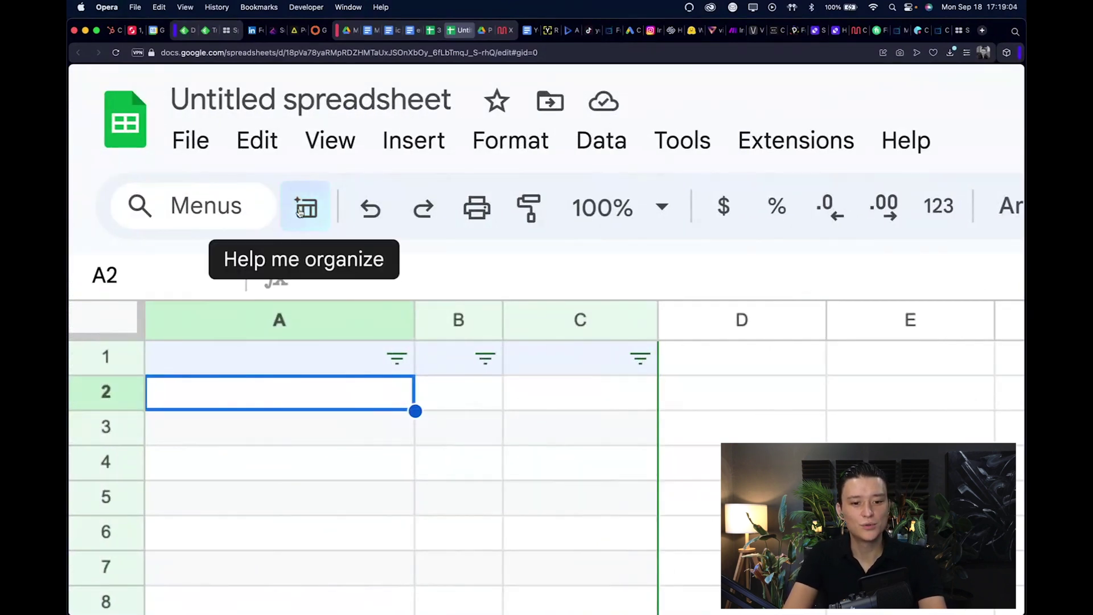
{"action": "scroll", "coordinate": [301, 217], "scroll_direction": "down", "scroll_amount": 5}
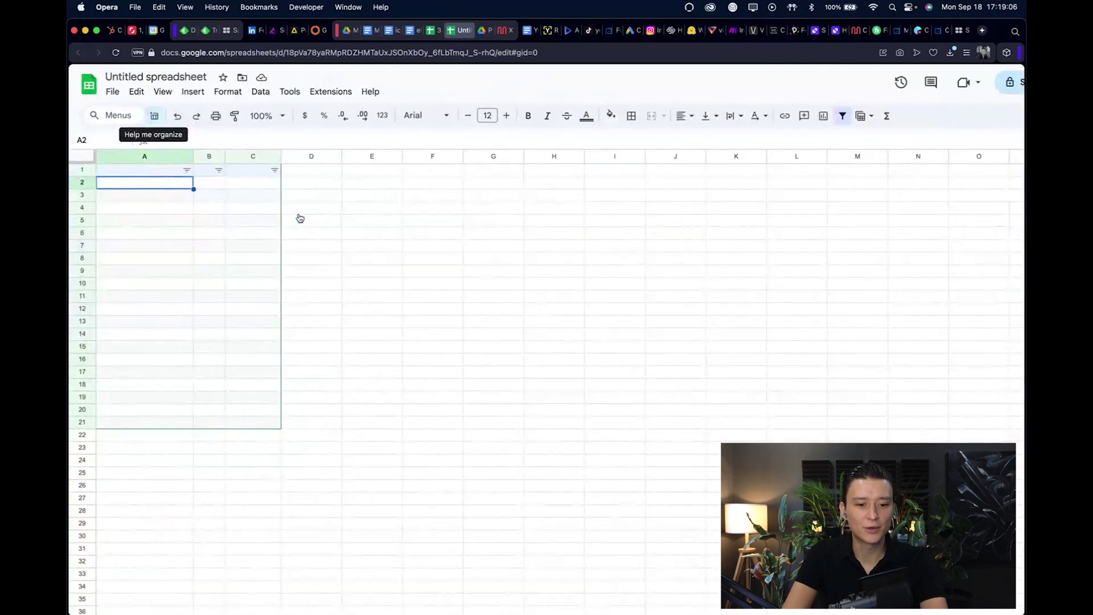
{"action": "scroll", "coordinate": [298, 217], "scroll_direction": "down", "scroll_amount": 1}
{"action": "left_click", "coordinate": [153, 117]}
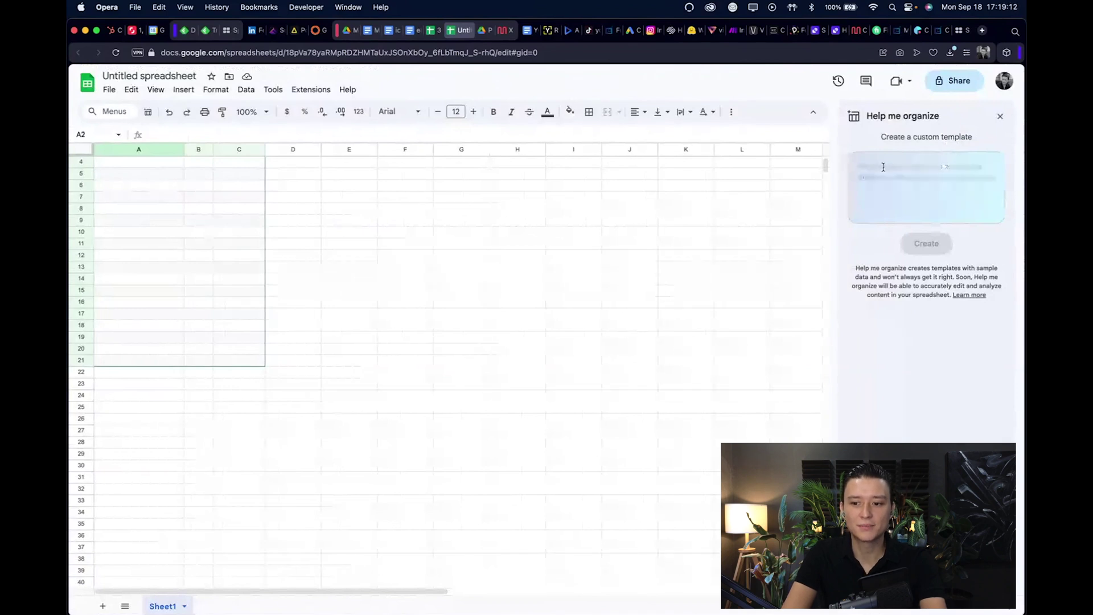
- Enter the prompt 'create a lis of ice cream flavors and the columns can smaple data'
{"action": "scroll", "coordinate": [883, 166], "scroll_direction": "down", "scroll_amount": 5}
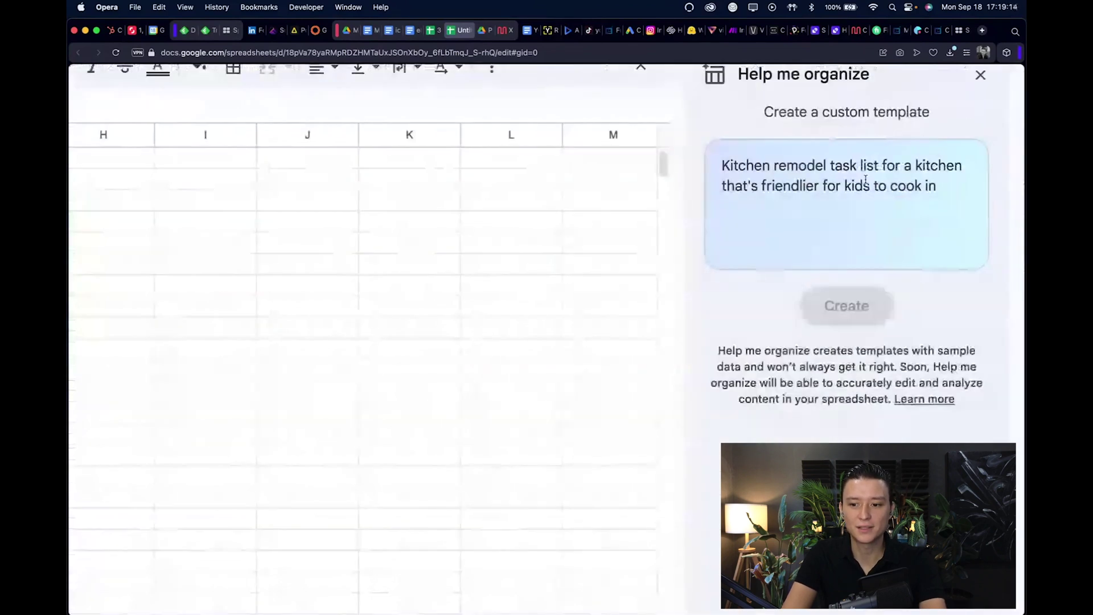
{"action": "scroll", "coordinate": [884, 232], "scroll_direction": "up", "scroll_amount": 2}
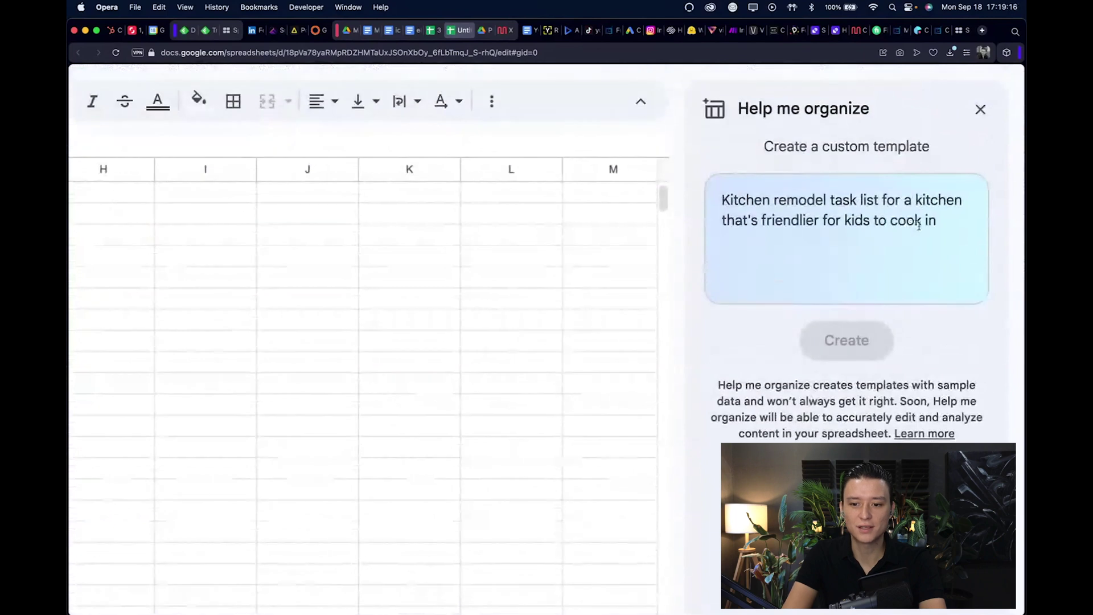
{"action": "left_click", "coordinate": [867, 215]}
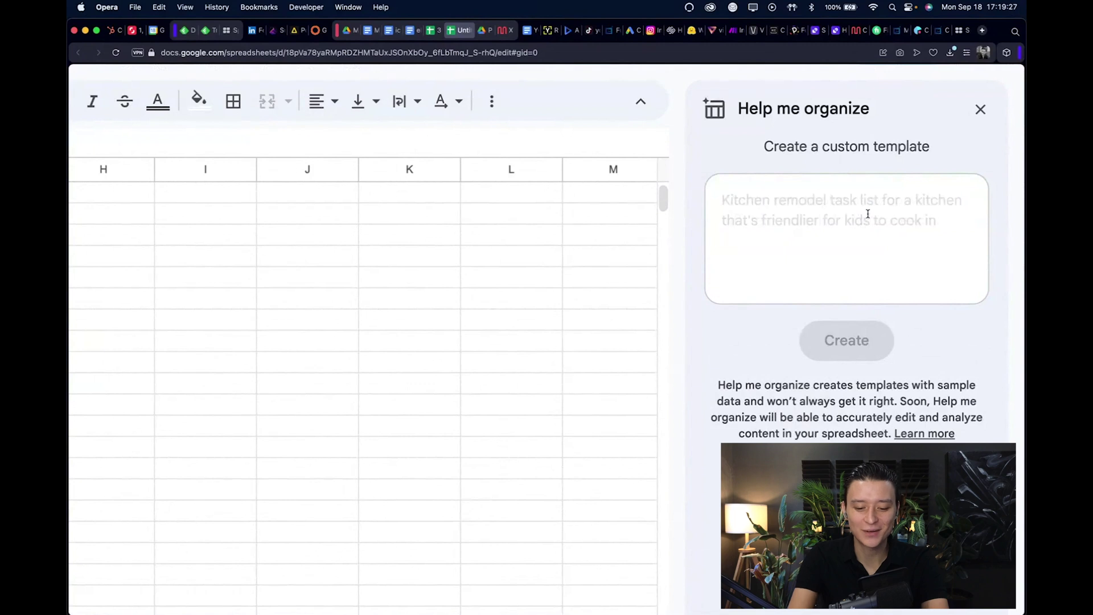
{"action": "type", "text": "create a lis"}
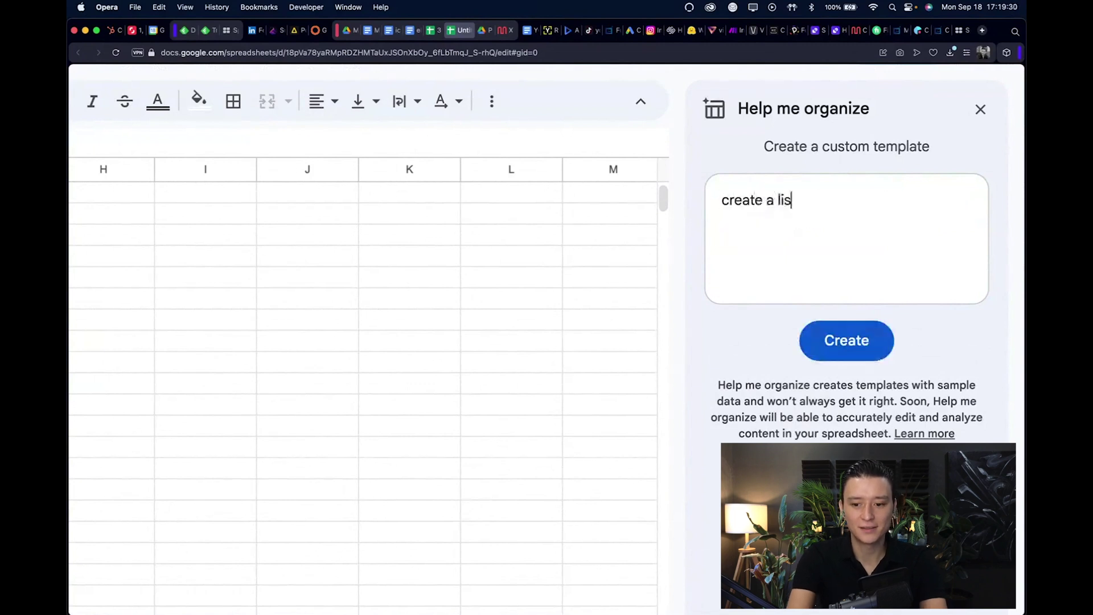
{"action": "type", "text": " of ice cream f"}
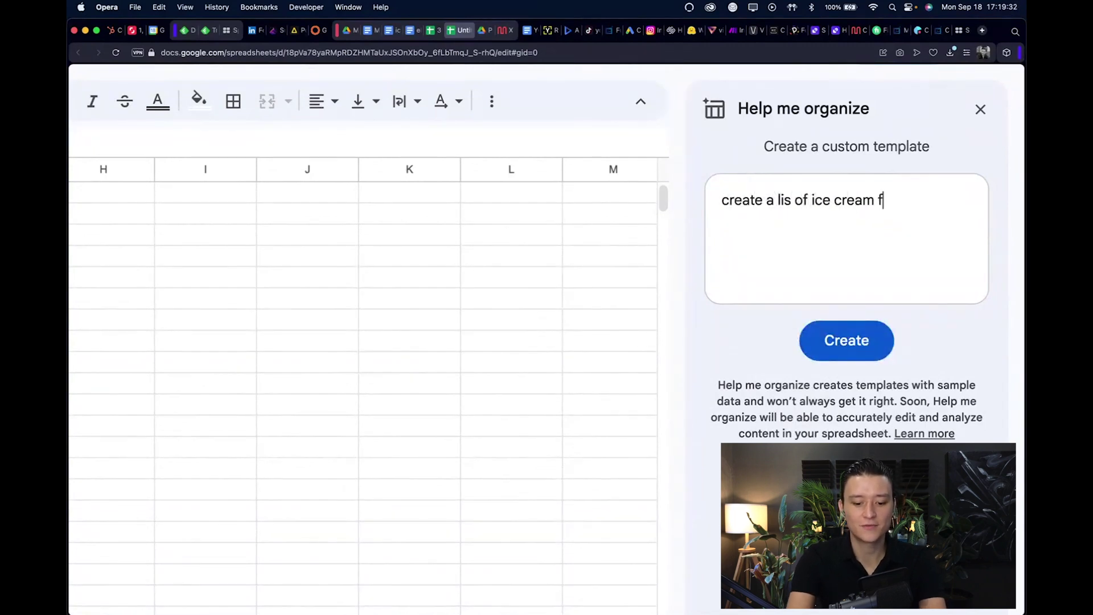
{"action": "type", "text": "lavors and the"}
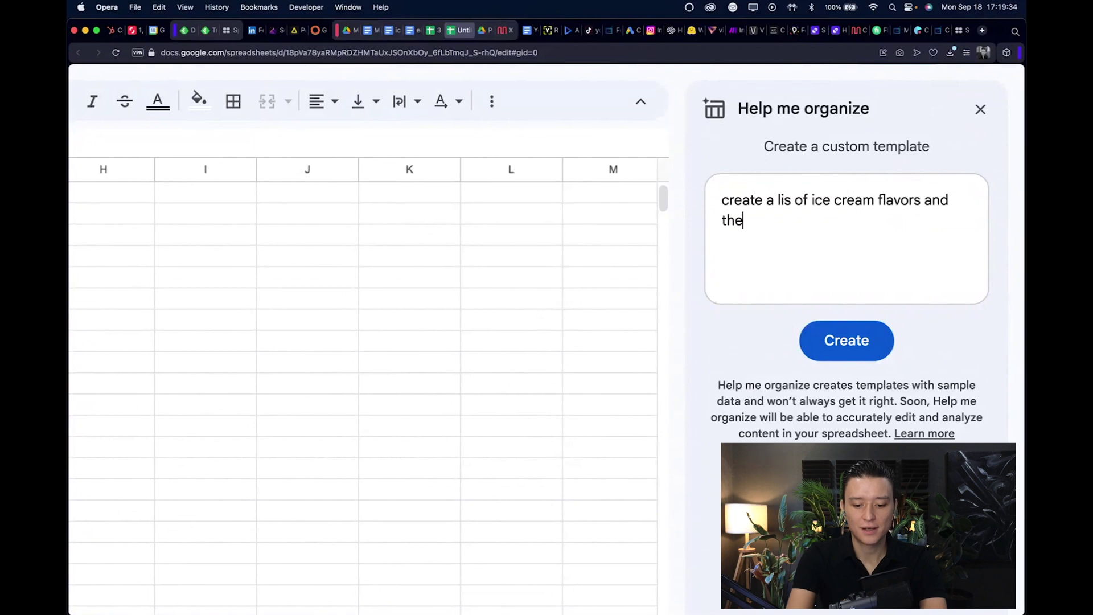
{"action": "type", "text": " columns can "}
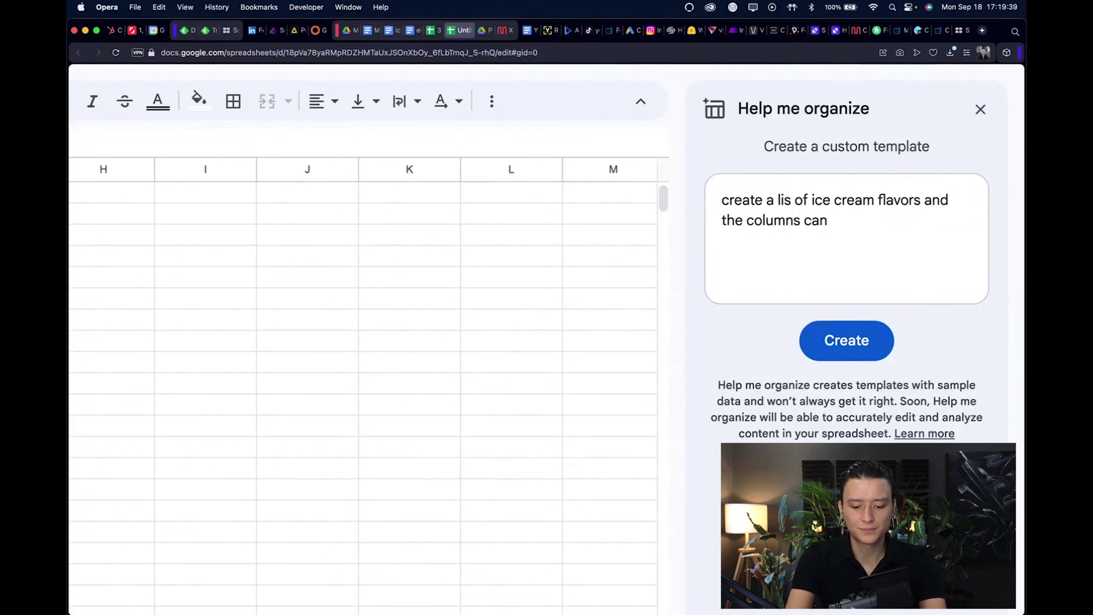
{"action": "type", "text": "smaple data"}
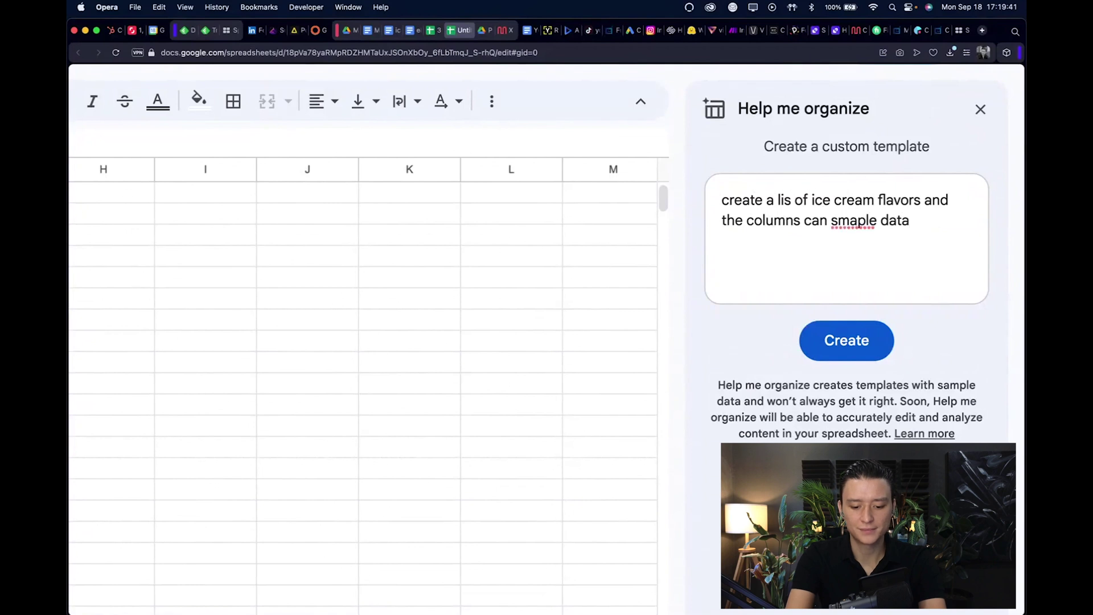
- Correct 'smaple' to 'sample' in the prompt and generate the template
{"action": "left_click", "coordinate": [848, 219]}
{"action": "key", "text": "BackSpace"}
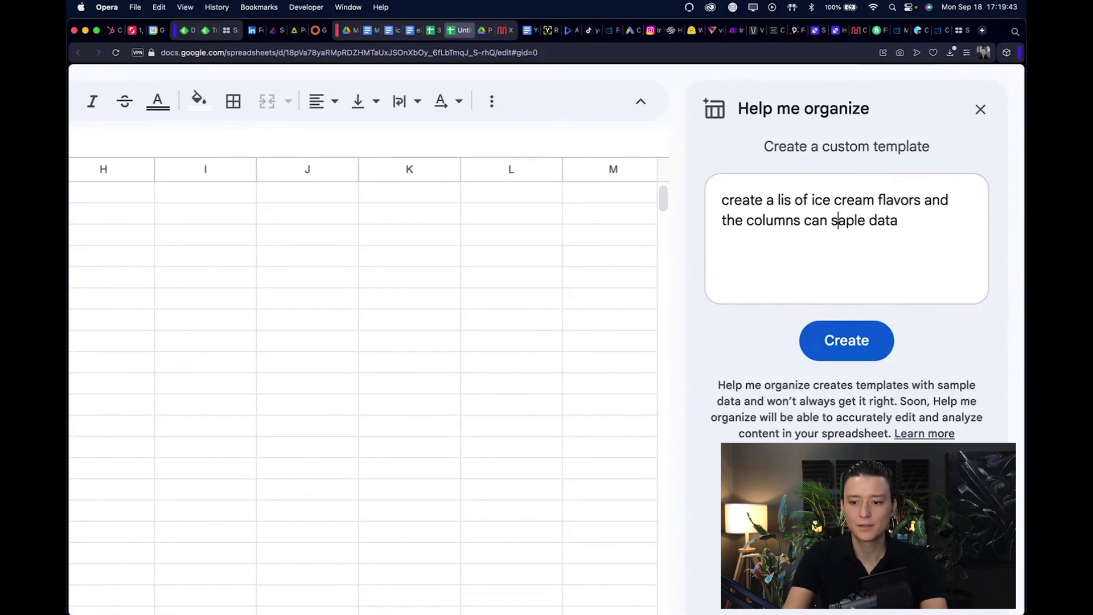
{"action": "type", "text": "m"}
{"action": "left_click", "coordinate": [854, 340]}
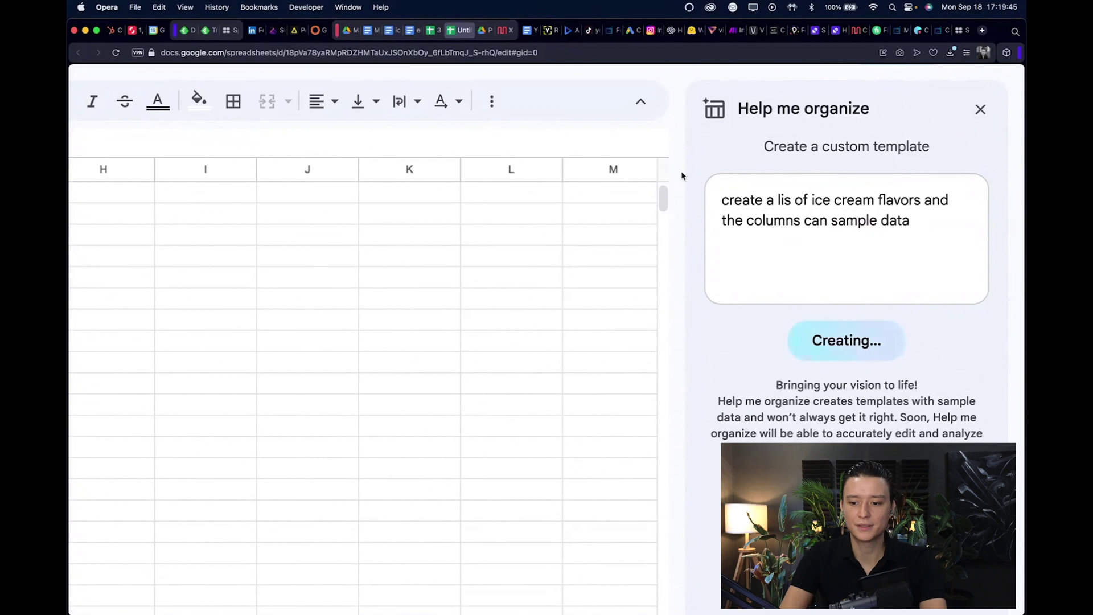
{"action": "key", "text": "super+0"}
- Insert the previewed ten-flavor Remaining Stocks table into the sheet
{"action": "scroll", "coordinate": [576, 198], "scroll_direction": "down", "scroll_amount": 1}
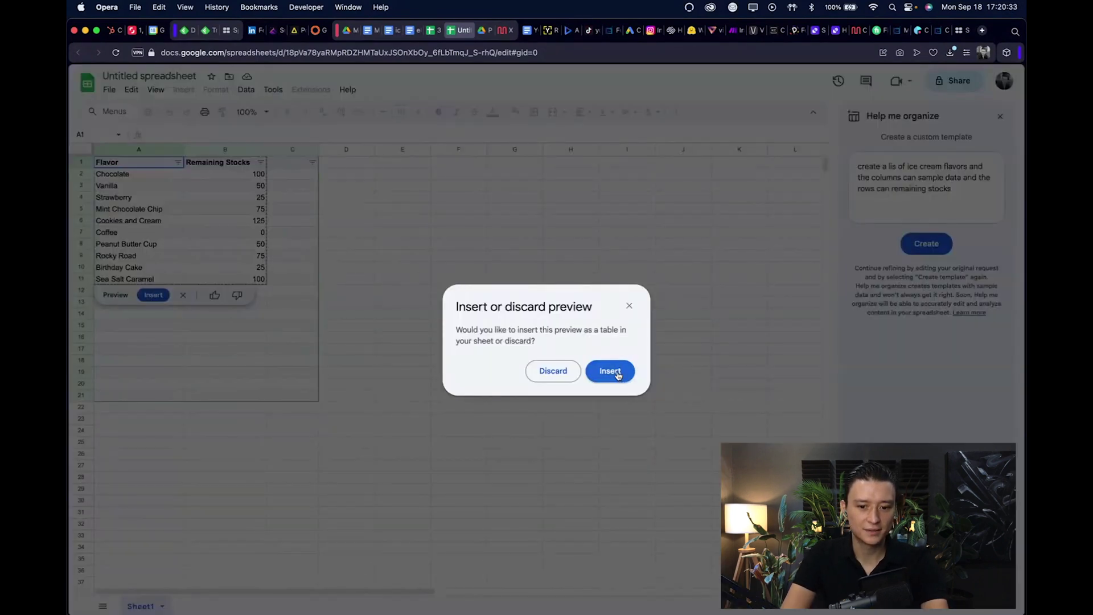
{"action": "left_click", "coordinate": [610, 370]}
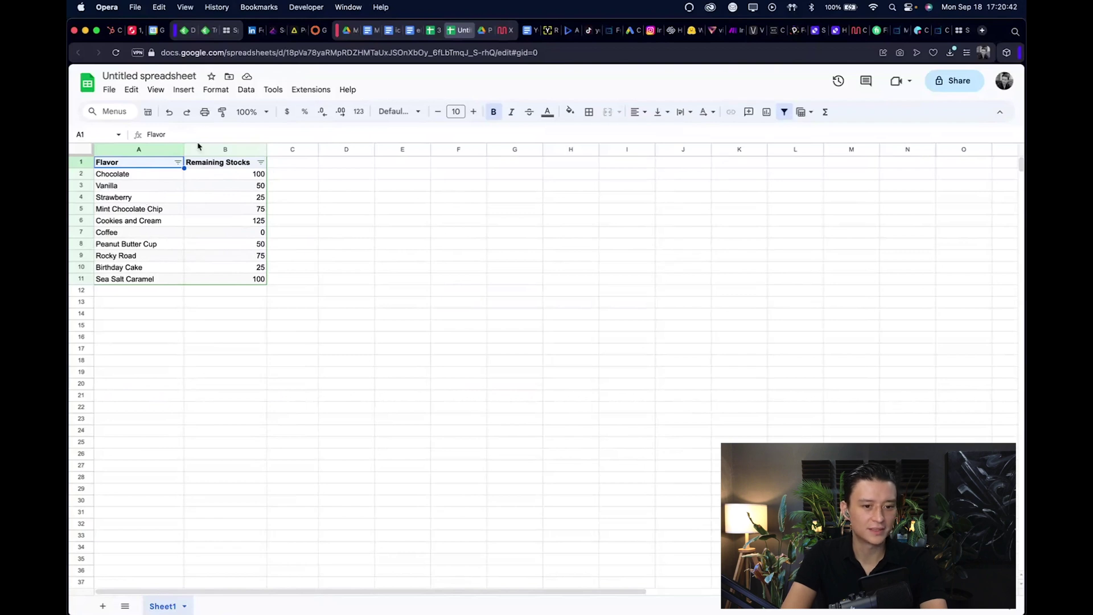
{"action": "key", "text": "Return"}
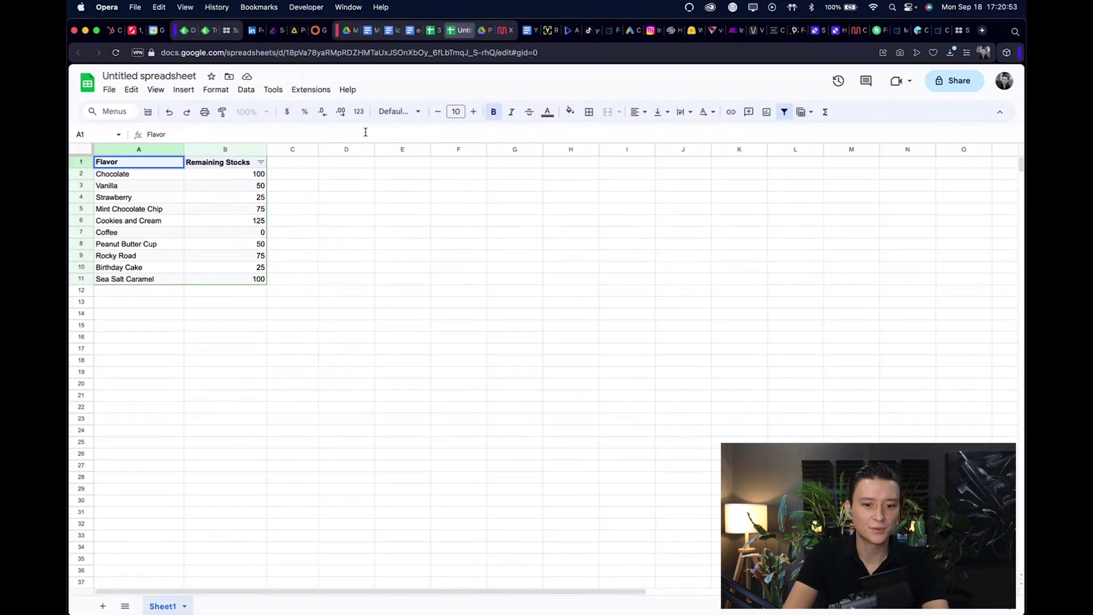
{"action": "left_click", "coordinate": [132, 90]}
{"action": "left_click", "coordinate": [110, 89]}
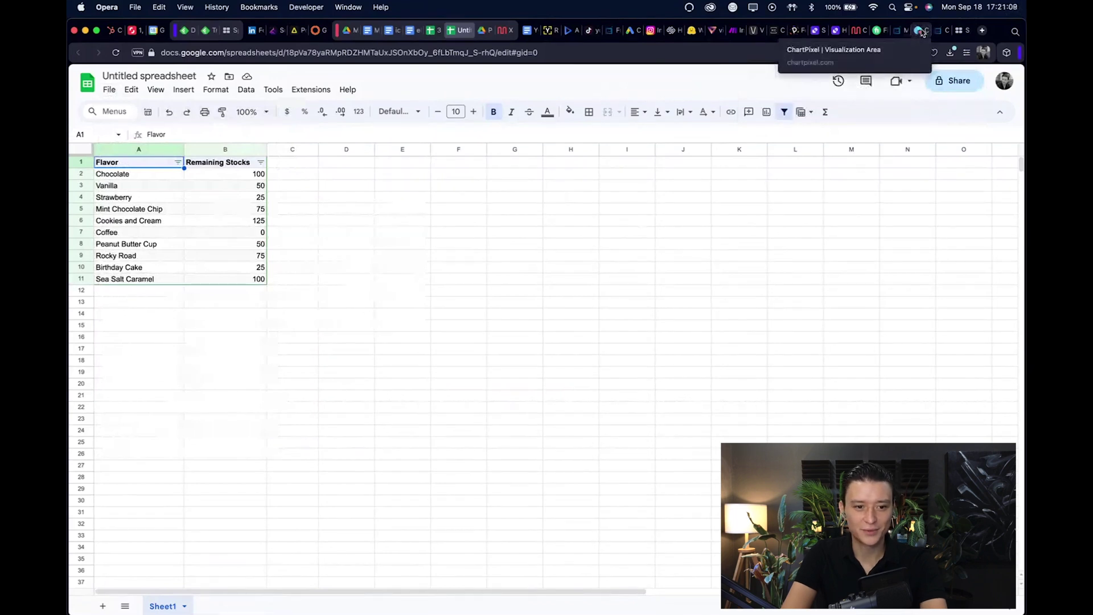
- Chart the flavor data in ChartPixel and review its AI summary showing Cookies and Cream highest at 125.0
{"action": "left_click", "coordinate": [920, 31]}
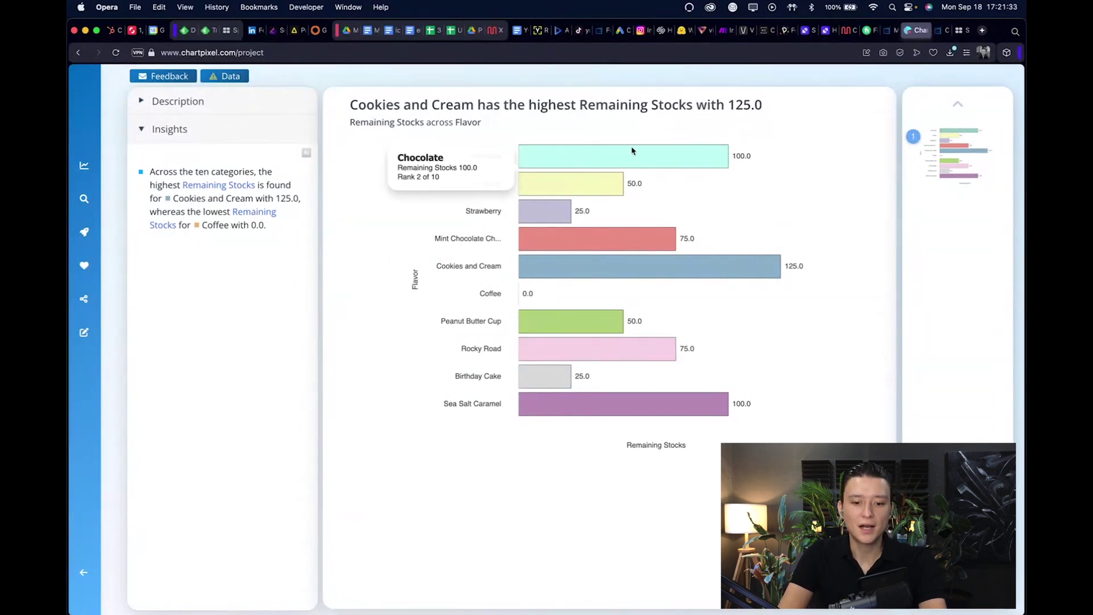
{"action": "left_click", "coordinate": [568, 378]}
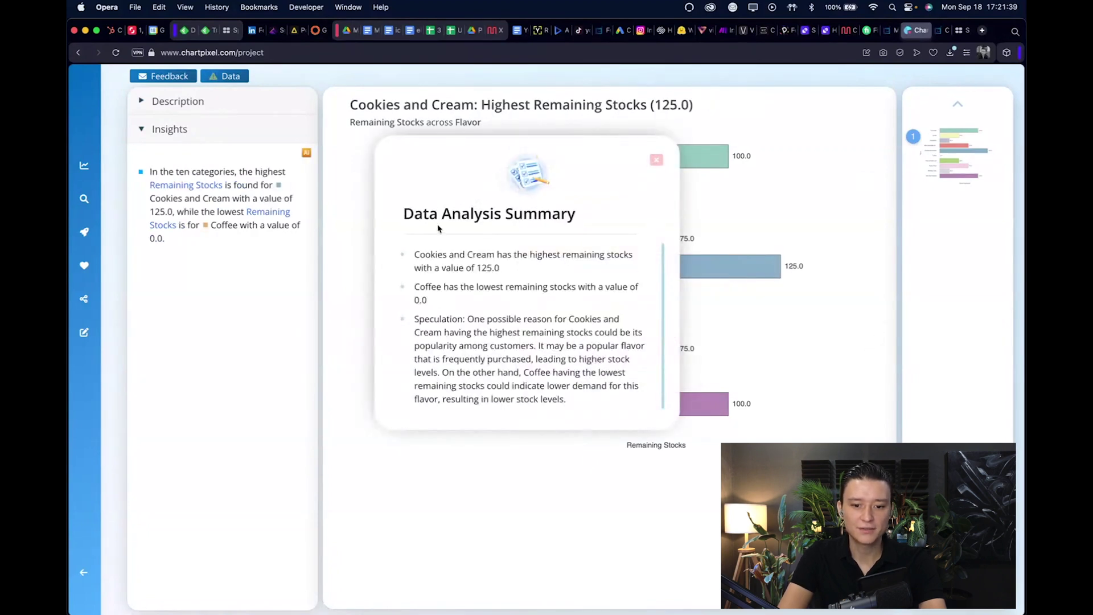
{"action": "scroll", "coordinate": [484, 307], "scroll_direction": "down", "scroll_amount": 1}
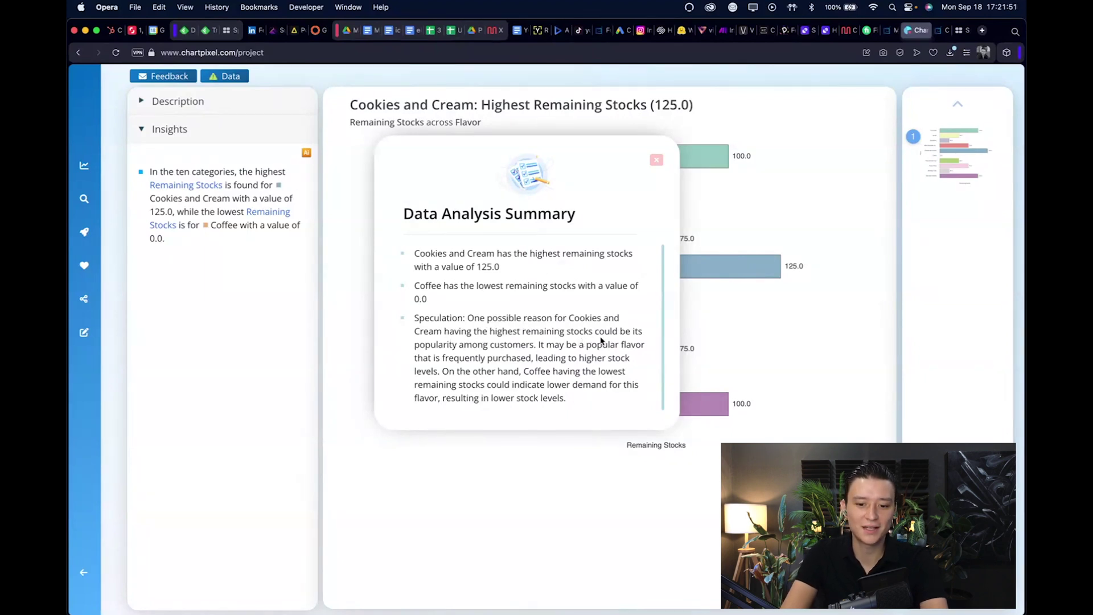
{"action": "left_click", "coordinate": [656, 160]}
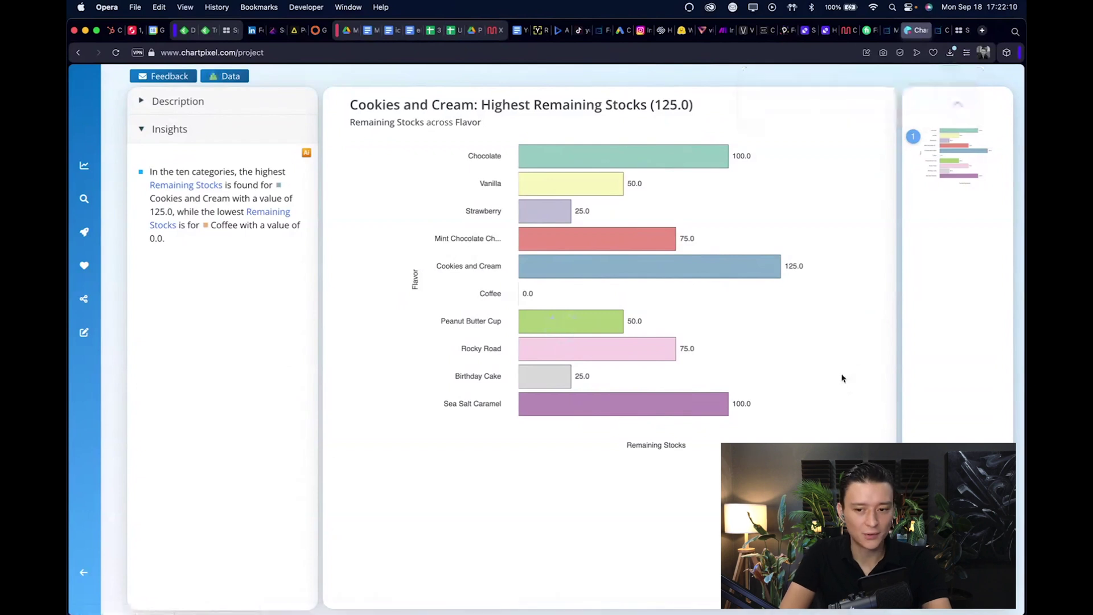
{"action": "mouse_move", "coordinate": [608, 604]}
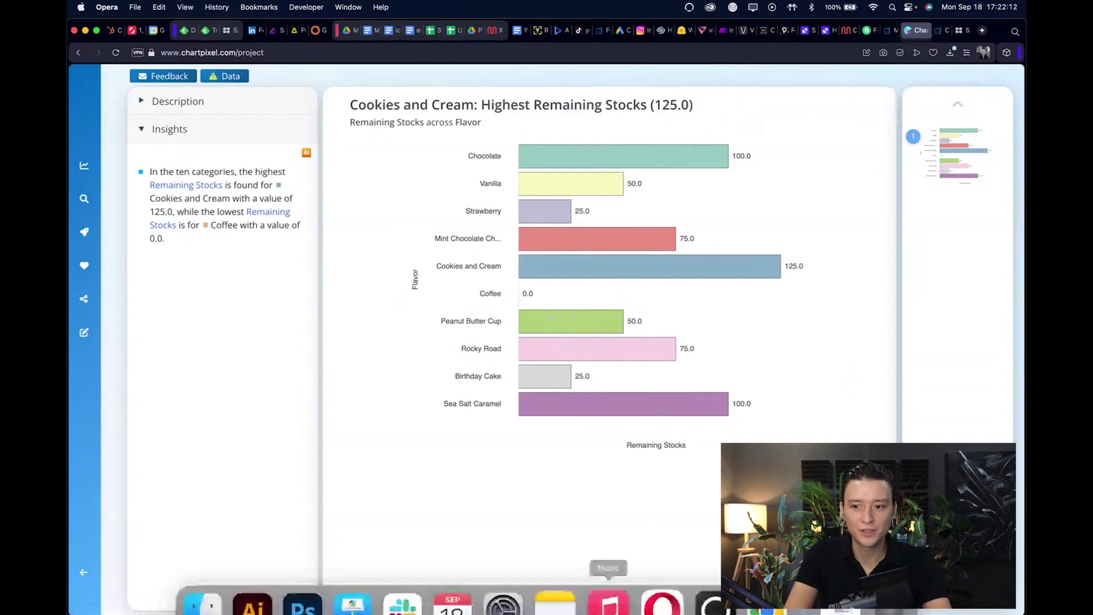
- Create a new Keynote presentation with the Basic White theme
{"action": "left_click", "coordinate": [712, 603]}
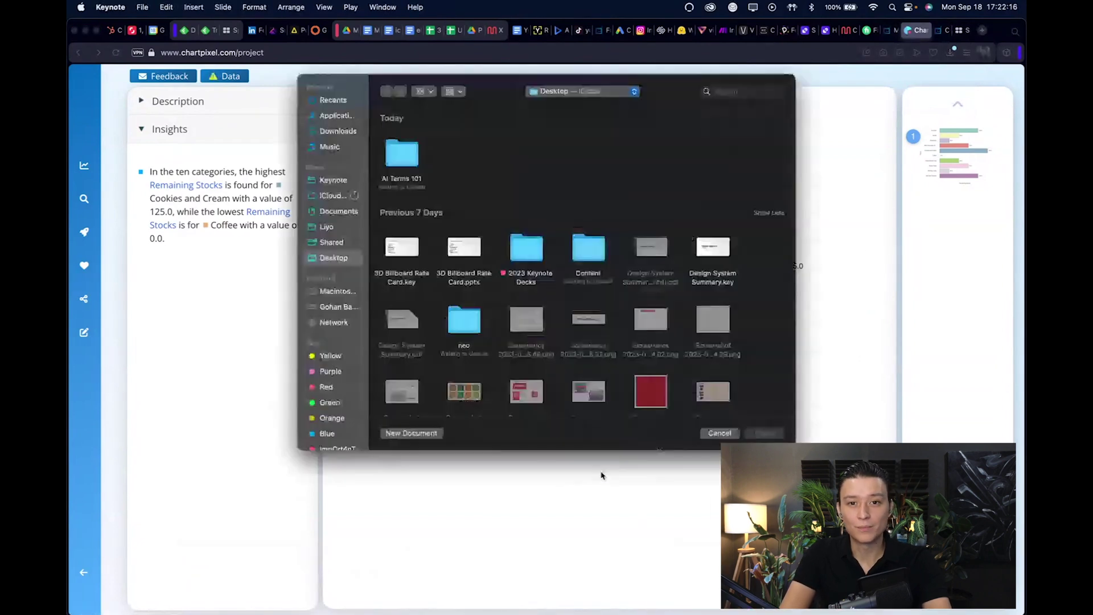
{"action": "left_click", "coordinate": [405, 434]}
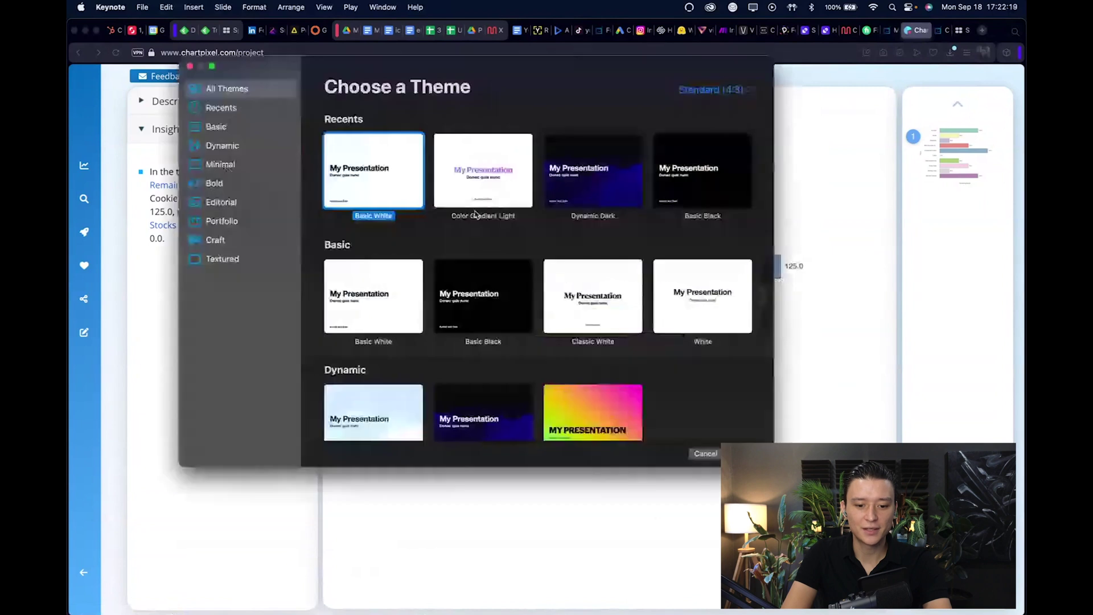
{"action": "double_click", "coordinate": [366, 166]}
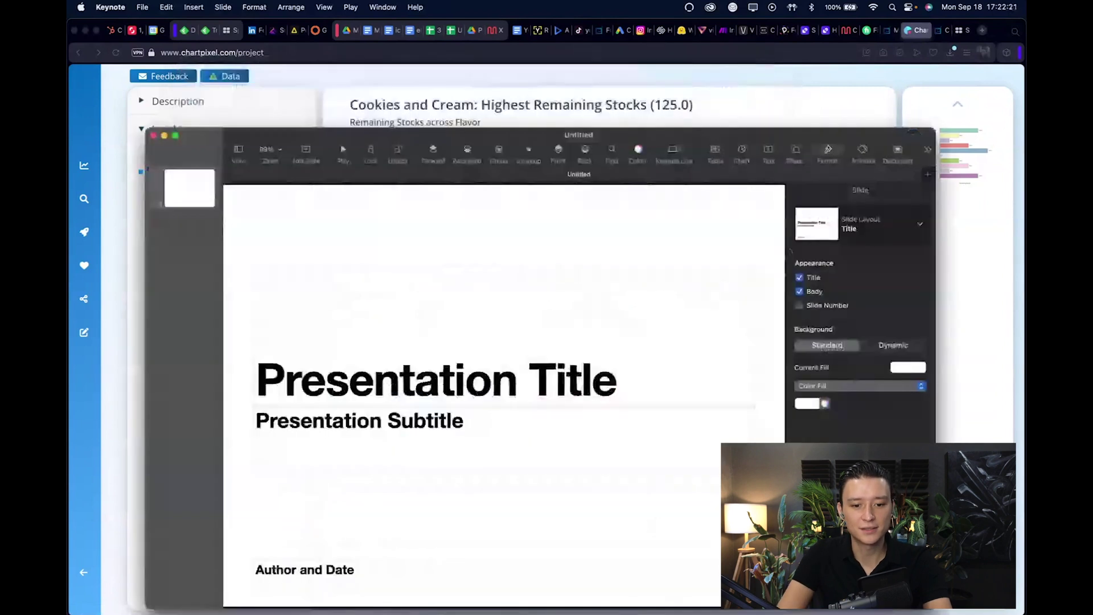
- Place the downloaded ChartPixel bar chart on the slide, resized and centred
{"action": "left_click", "coordinate": [854, 589]}
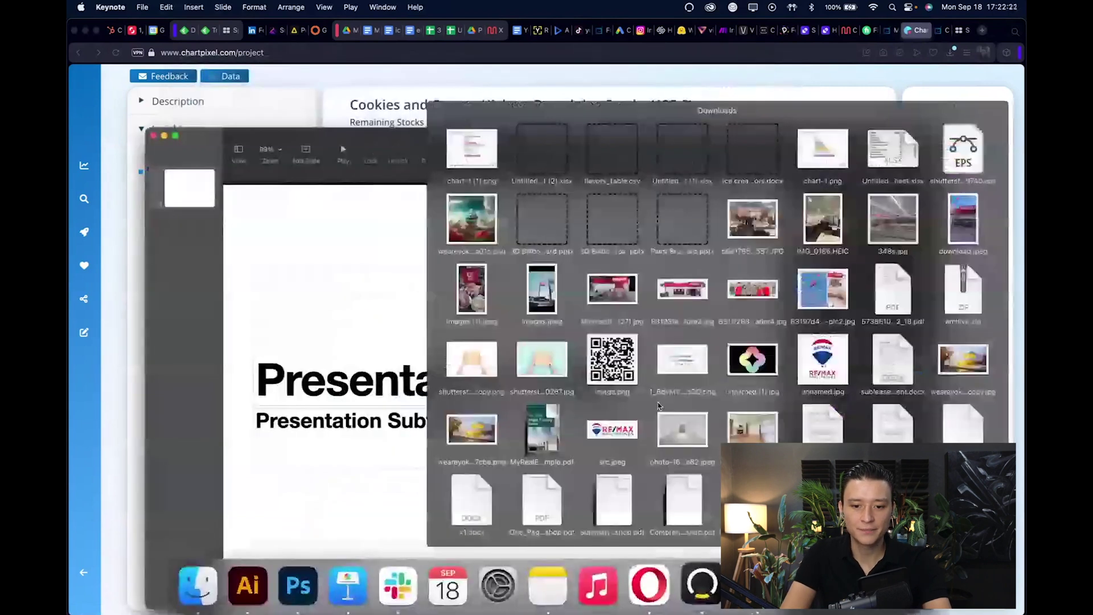
{"action": "left_click", "coordinate": [659, 406]}
{"action": "key", "text": "super+v"}
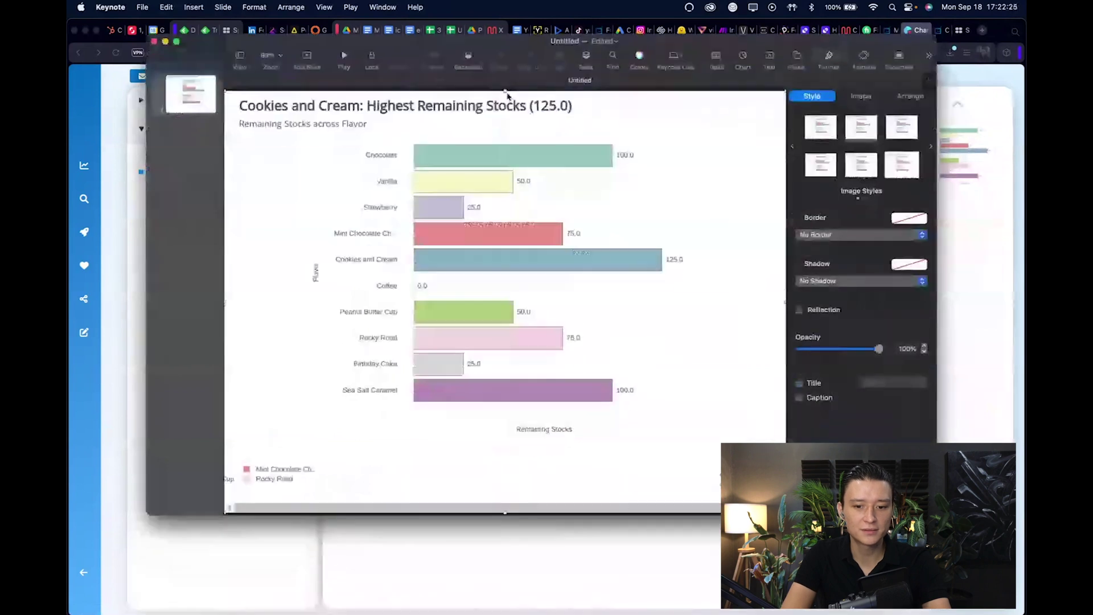
{"action": "mouse_move", "coordinate": [513, 276]}
{"action": "left_mouse_down"}
{"action": "mouse_move", "coordinate": [516, 287]}
{"action": "mouse_move", "coordinate": [522, 276]}
{"action": "left_mouse_up"}
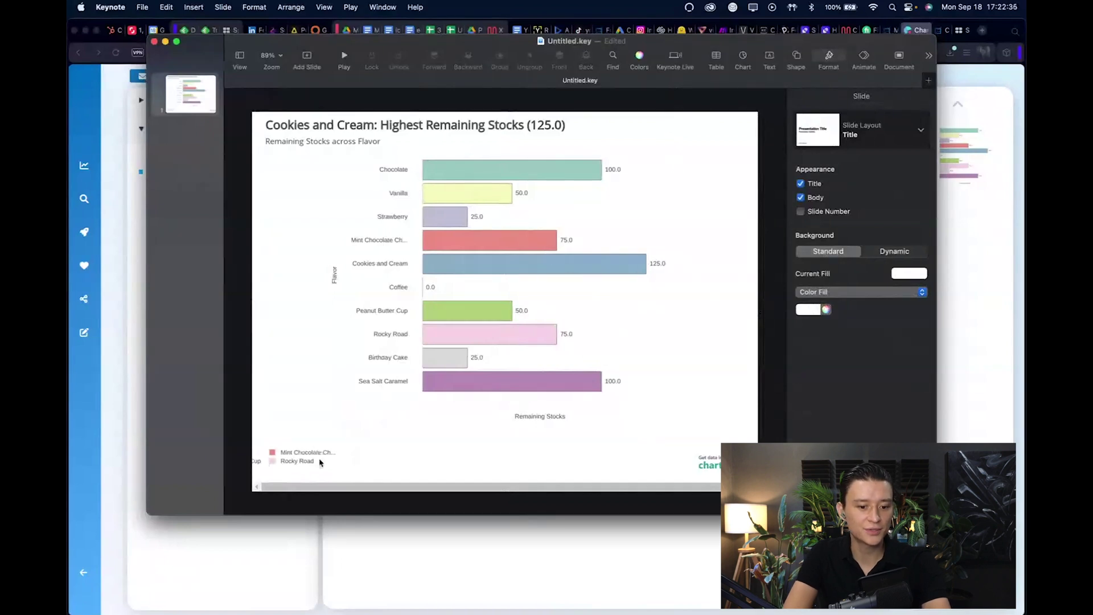
{"action": "left_click", "coordinate": [693, 443]}
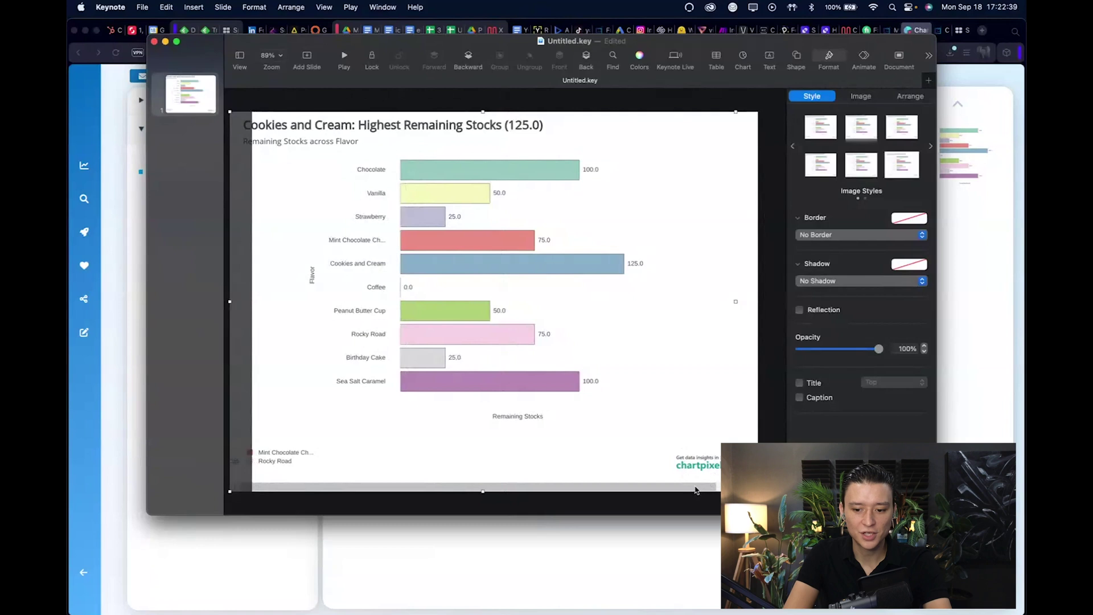
{"action": "left_click_drag", "start_coordinate": [736, 491], "coordinate": [701, 464]}
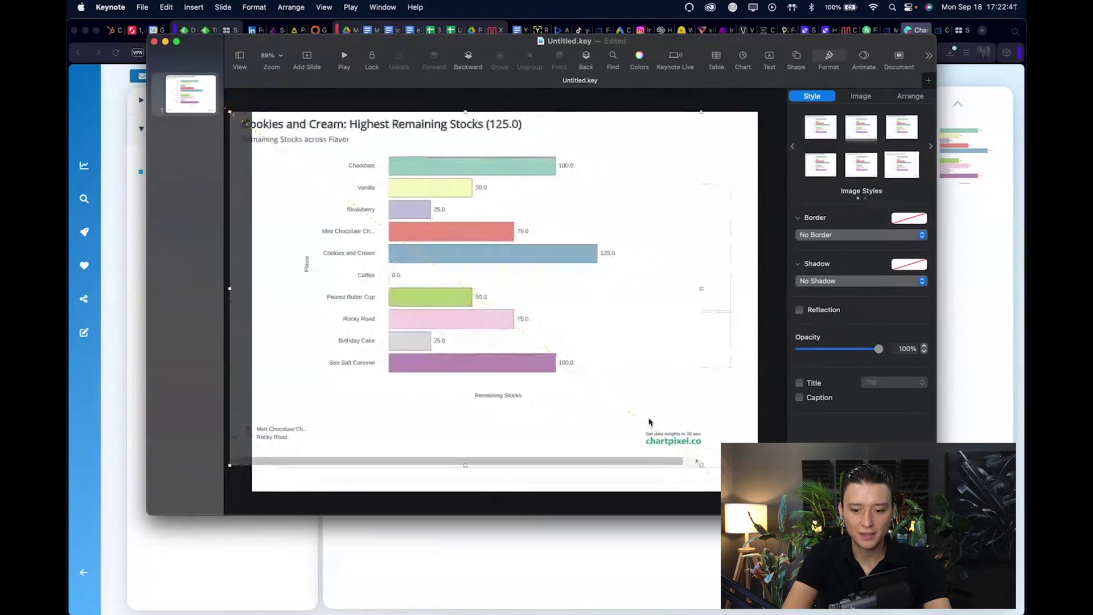
{"action": "left_click_drag", "start_coordinate": [655, 399], "coordinate": [694, 407]}
{"action": "left_click", "coordinate": [763, 294]}
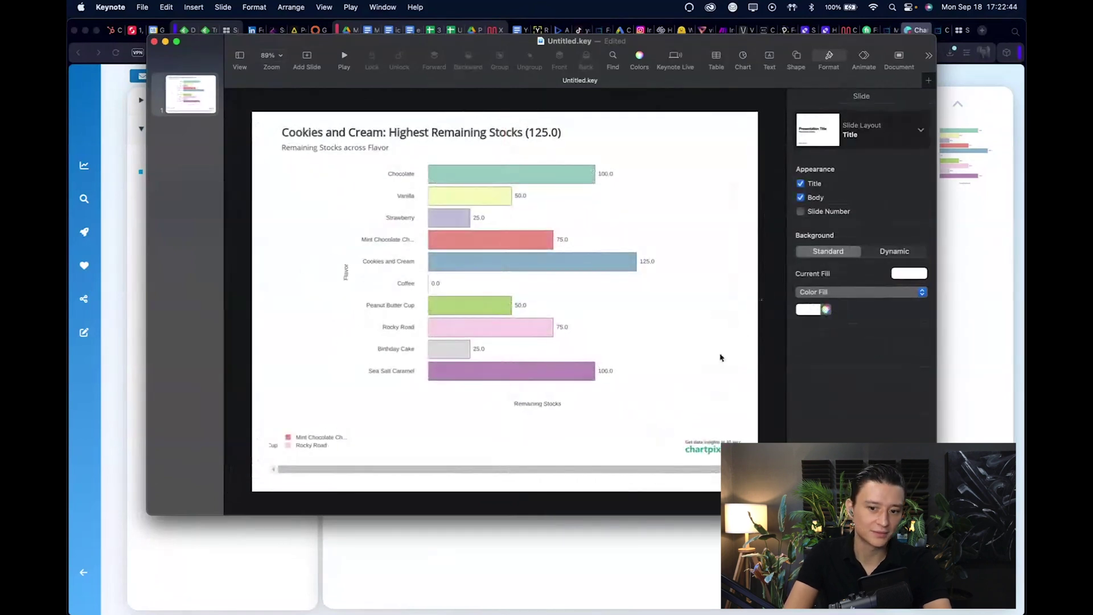
- Cover the chartpixel logo with a widened white-filled square, then return to ChartPixel
{"action": "left_click", "coordinate": [804, 63]}
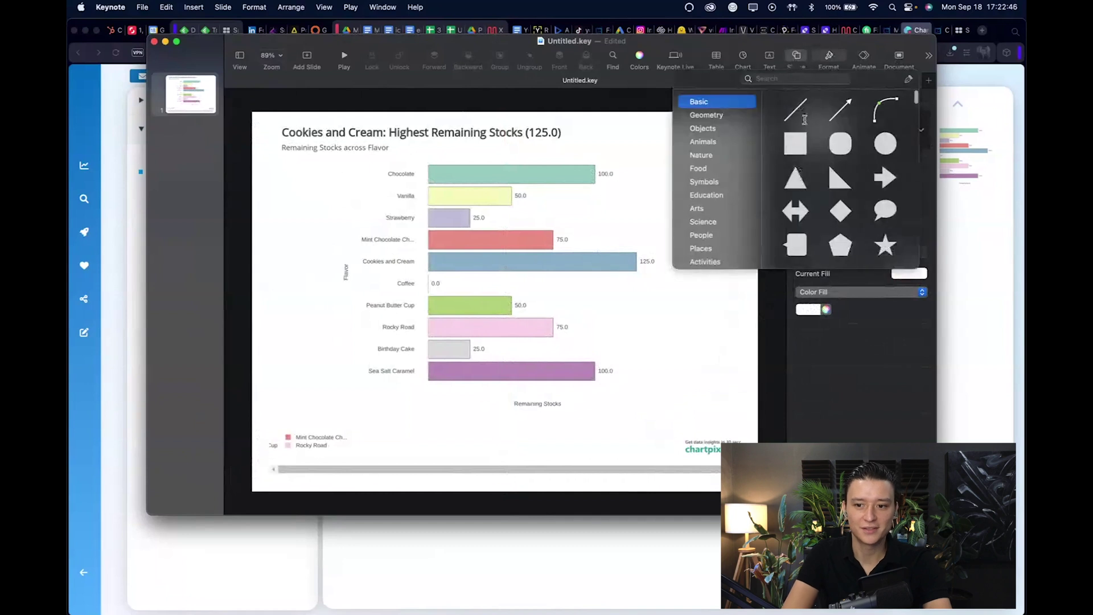
{"action": "left_click", "coordinate": [794, 143]}
{"action": "left_click", "coordinate": [813, 253]}
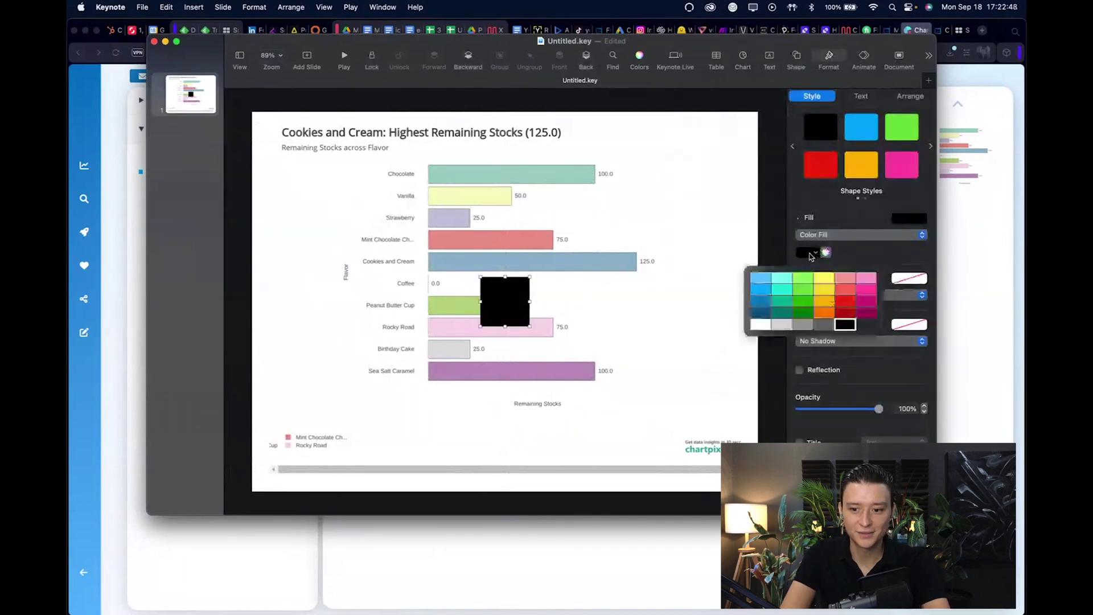
{"action": "left_click", "coordinate": [766, 320]}
{"action": "left_click_drag", "start_coordinate": [506, 302], "coordinate": [751, 434]}
{"action": "left_click", "coordinate": [768, 272]}
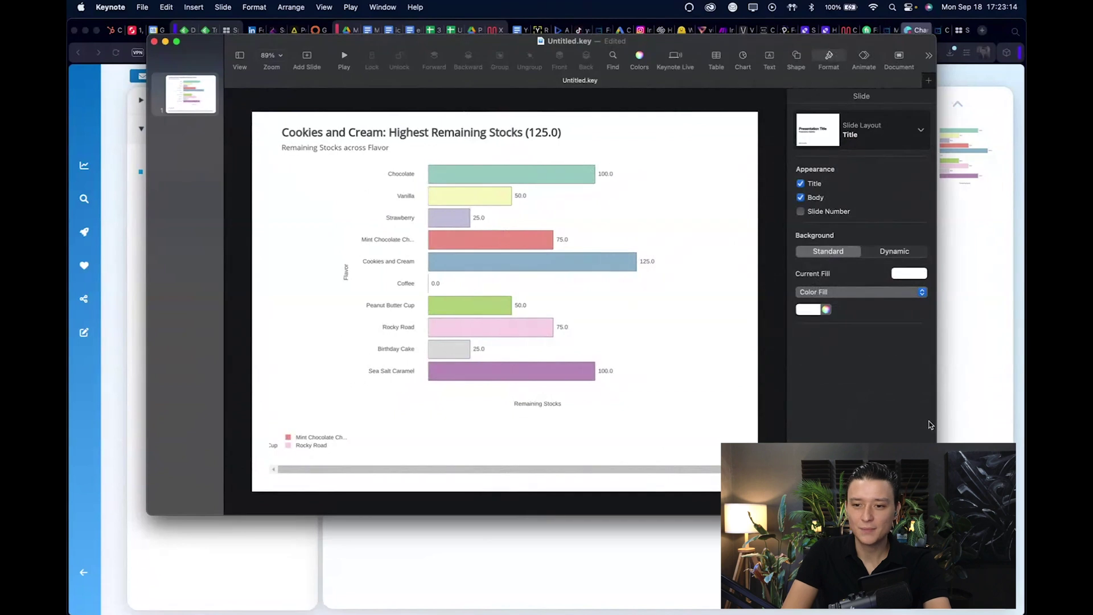
{"action": "left_click", "coordinate": [996, 406]}
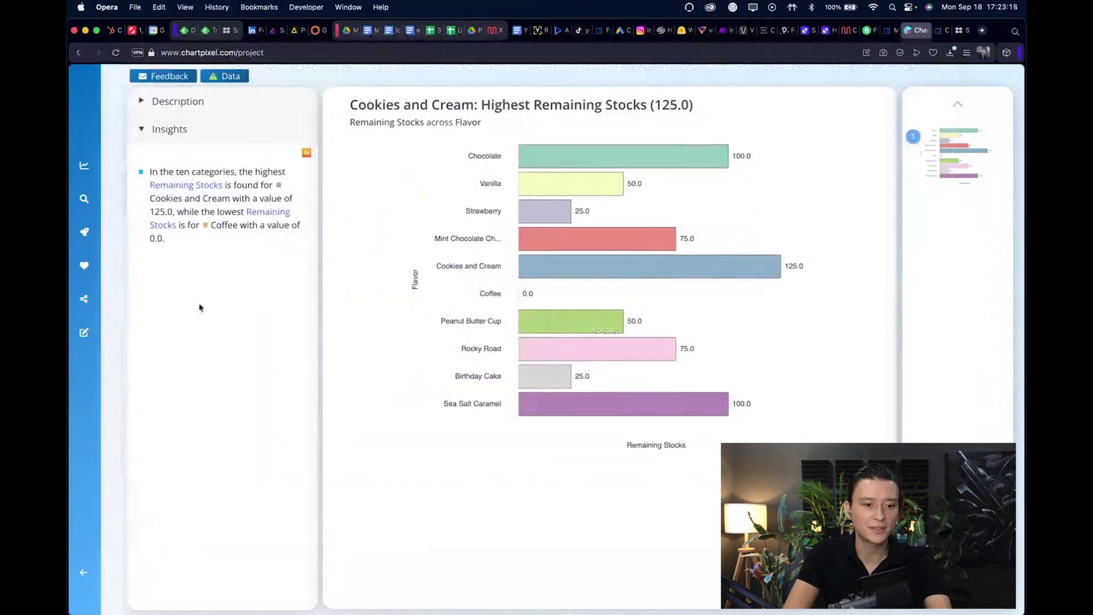
- Navigate from ChartPixel's saved projects to the Data Upload page, then switch to the blank start-page tab
{"action": "left_click", "coordinate": [80, 577]}
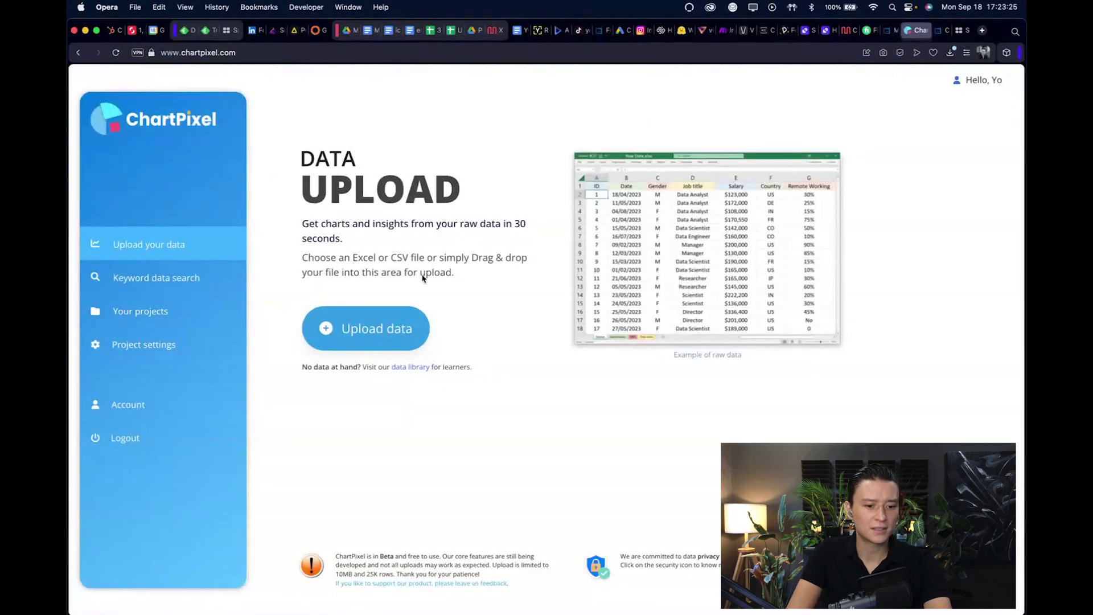
{"action": "left_click", "coordinate": [150, 311]}
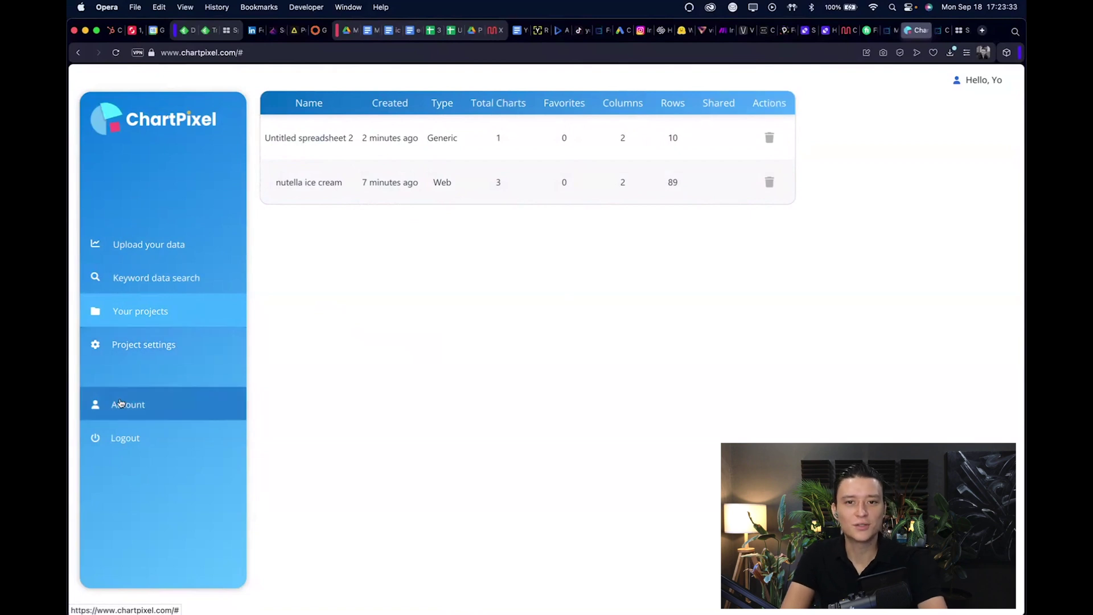
{"action": "left_click", "coordinate": [168, 245]}
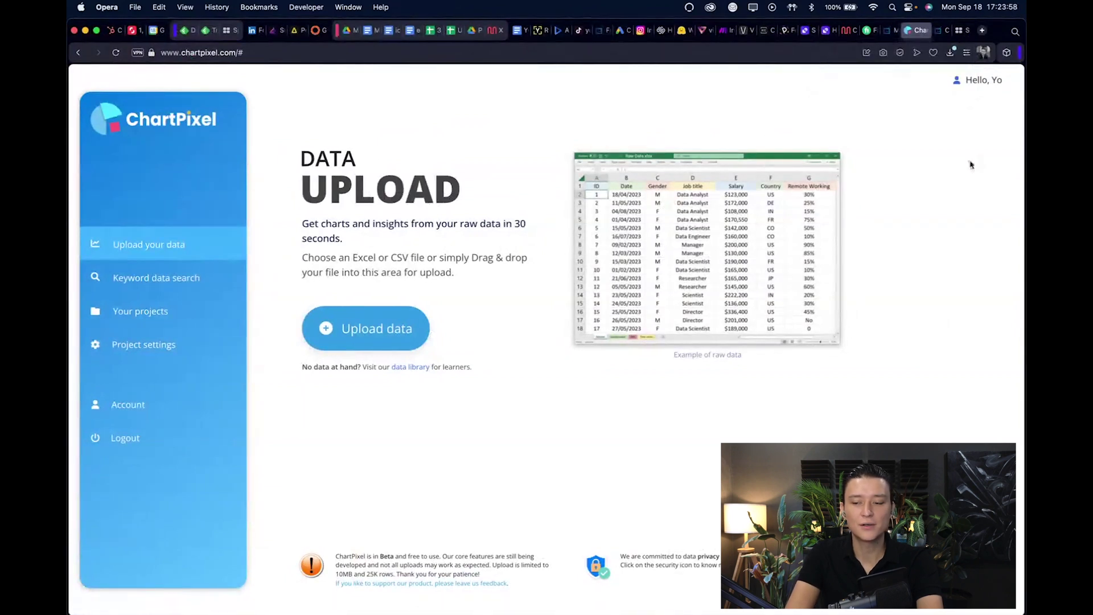
{"action": "left_click", "coordinate": [962, 32]}
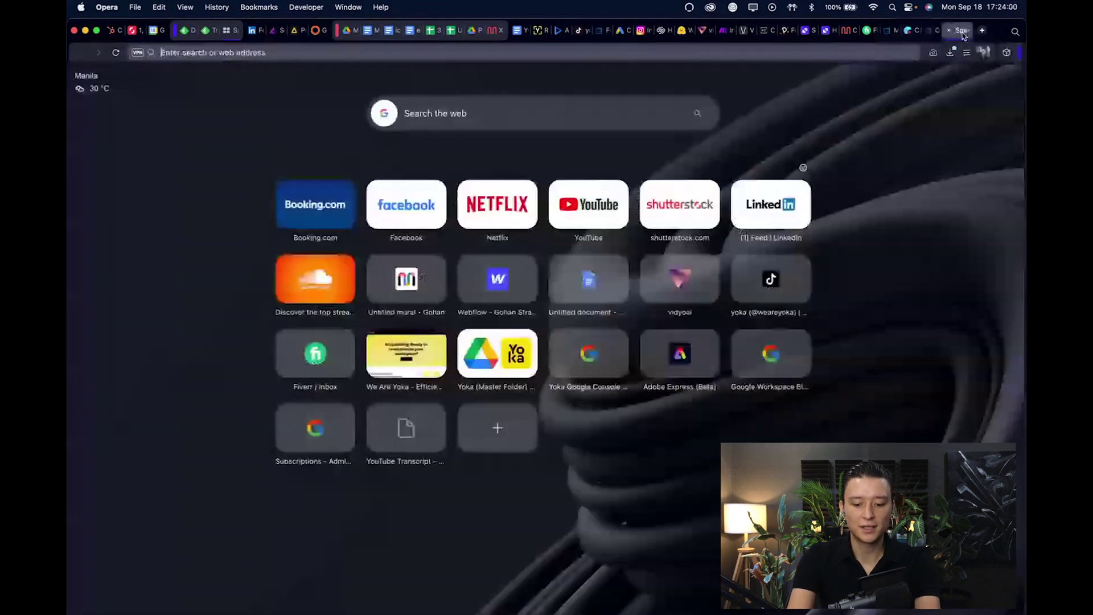
- Google 'top ice cream flavors' and open Parade's article ranking the 32 best flavors
{"action": "type", "text": "top ice cream brands"}
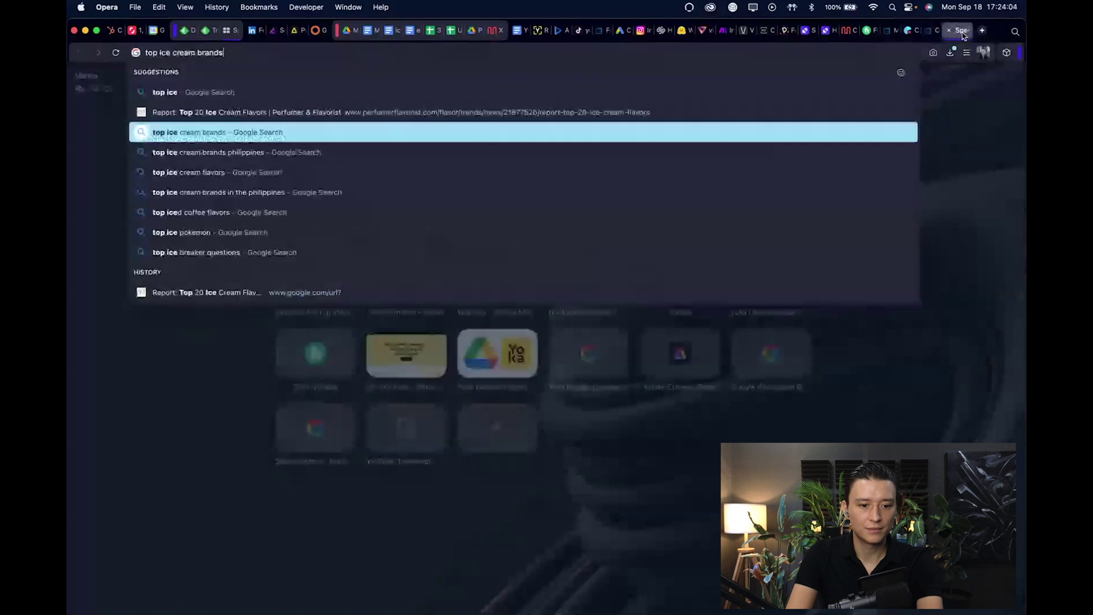
{"action": "key", "text": "BackSpace"}
{"action": "key", "text": "BackSpace"}
{"action": "key", "text": "BackSpace"}
{"action": "key", "text": "BackSpace"}
{"action": "key", "text": "BackSpace"}
{"action": "key", "text": "BackSpace"}
{"action": "type", "text": "fl"}
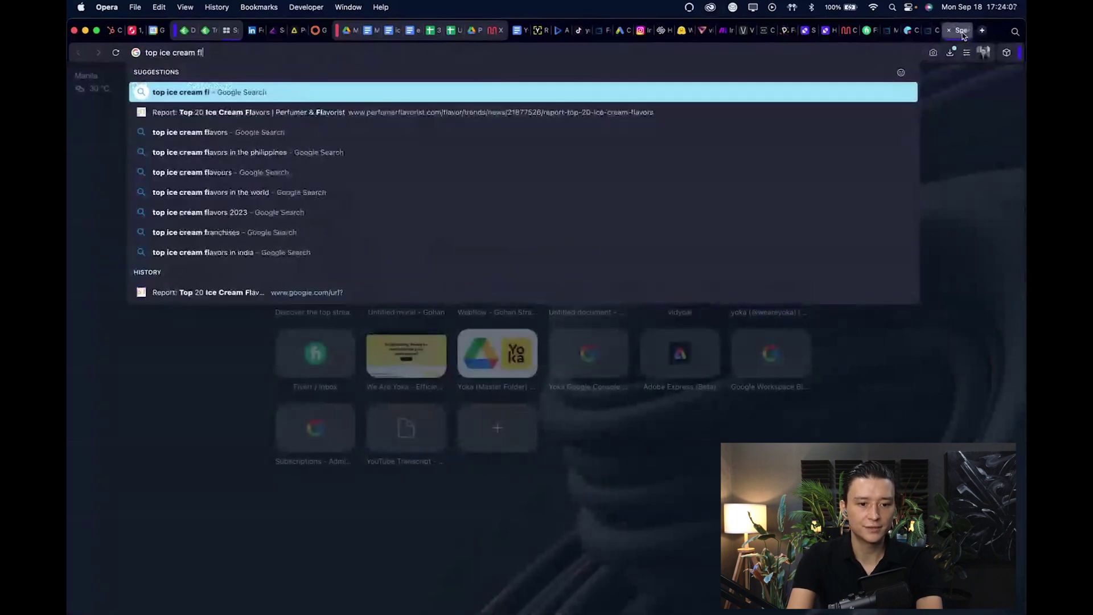
{"action": "type", "text": "avors"}
{"action": "key", "text": "Return"}
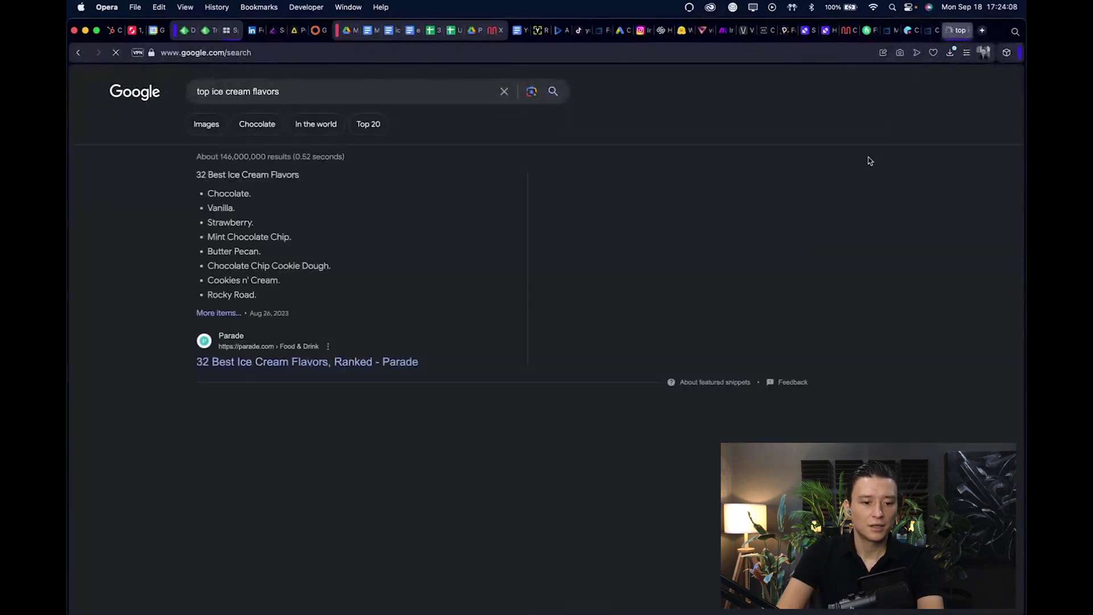
{"action": "left_click", "coordinate": [274, 362]}
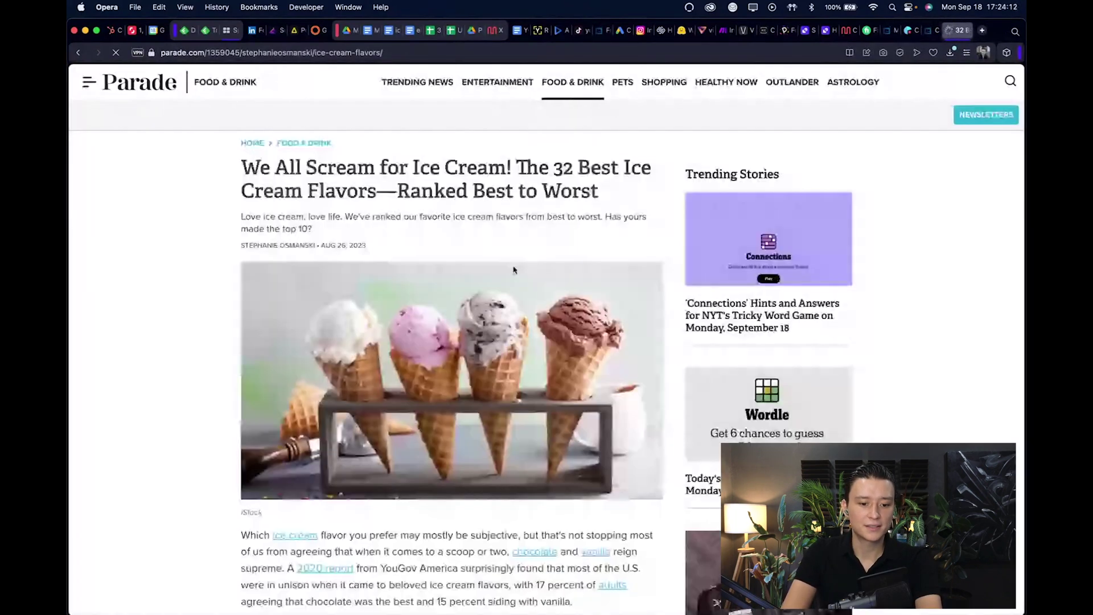
- Start selecting the Parade article text at its title, scrolling down through the ranked flavors
{"action": "scroll", "coordinate": [391, 287], "scroll_direction": "down", "scroll_amount": 15}
{"action": "scroll", "coordinate": [390, 287], "scroll_direction": "down", "scroll_amount": 10}
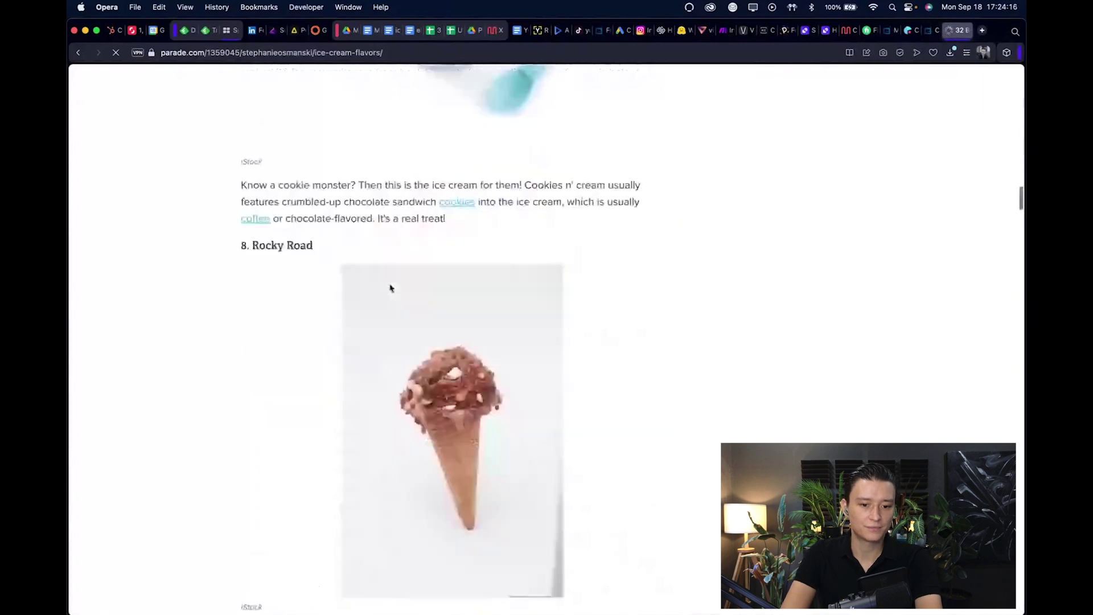
{"action": "scroll", "coordinate": [390, 287], "scroll_direction": "down", "scroll_amount": 10}
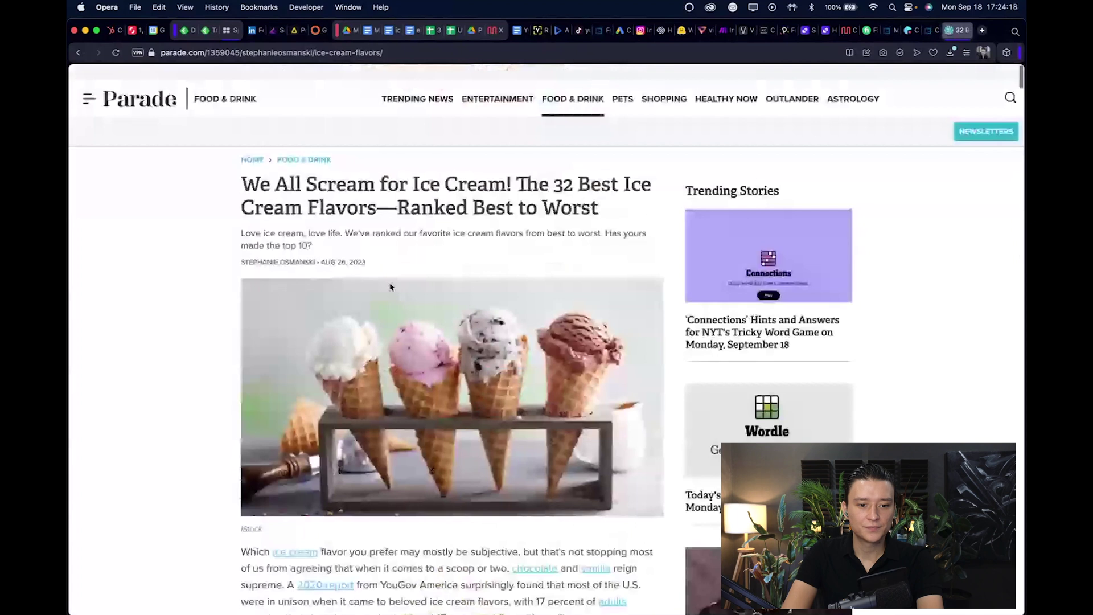
{"action": "left_click_drag", "start_coordinate": [242, 168], "coordinate": [306, 171]}
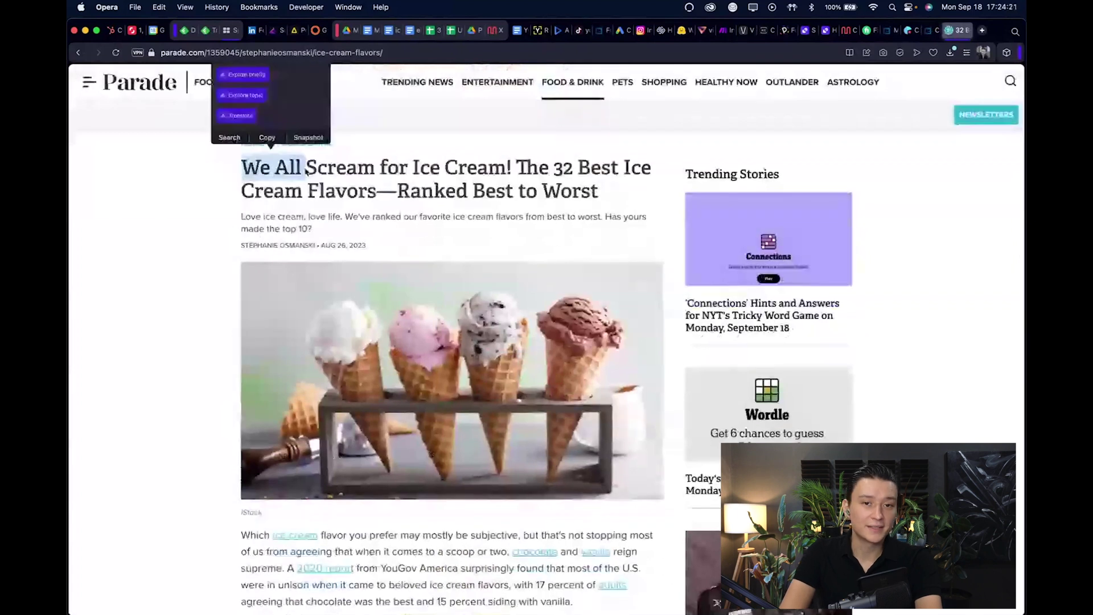
{"action": "scroll", "coordinate": [400, 197], "scroll_direction": "down", "scroll_amount": 2}
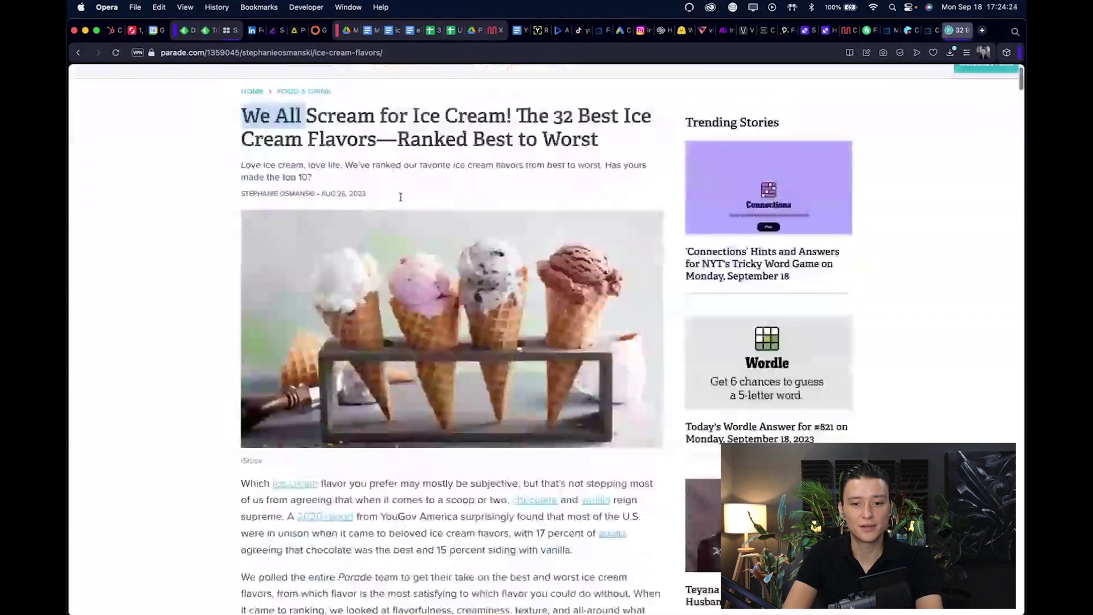
{"action": "scroll", "coordinate": [400, 197], "scroll_direction": "down", "scroll_amount": 5}
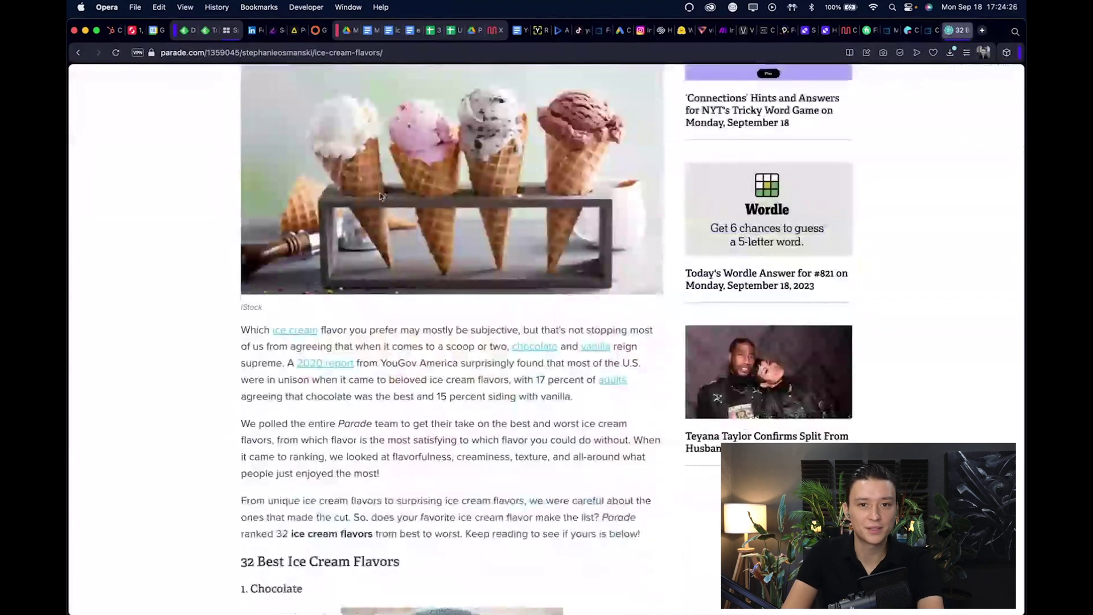
{"action": "scroll", "coordinate": [462, 202], "scroll_direction": "down", "scroll_amount": 20}
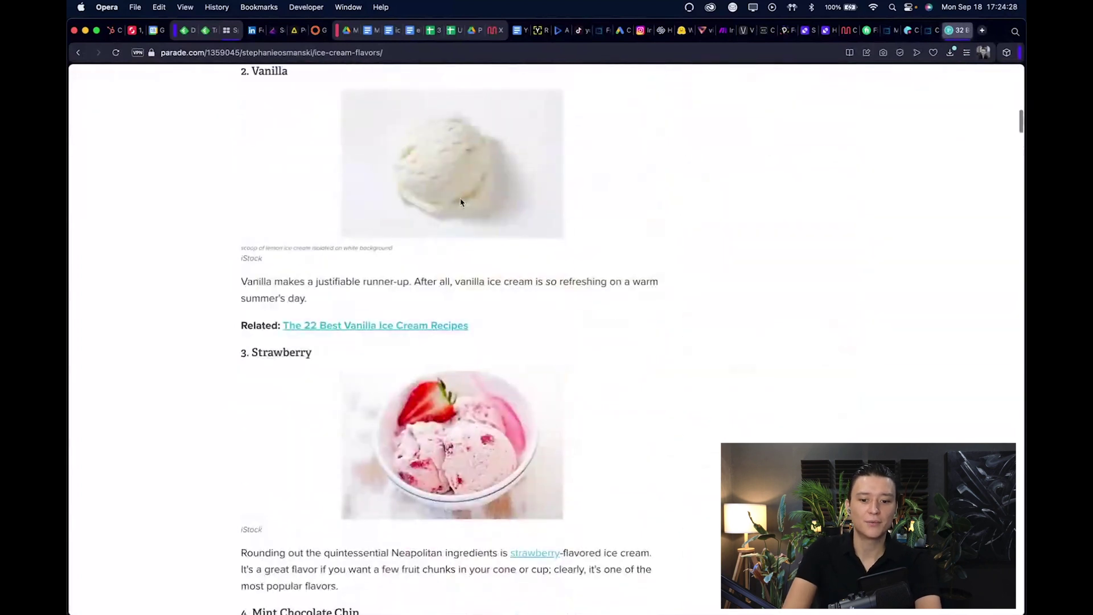
{"action": "scroll", "coordinate": [462, 203], "scroll_direction": "down", "scroll_amount": 20}
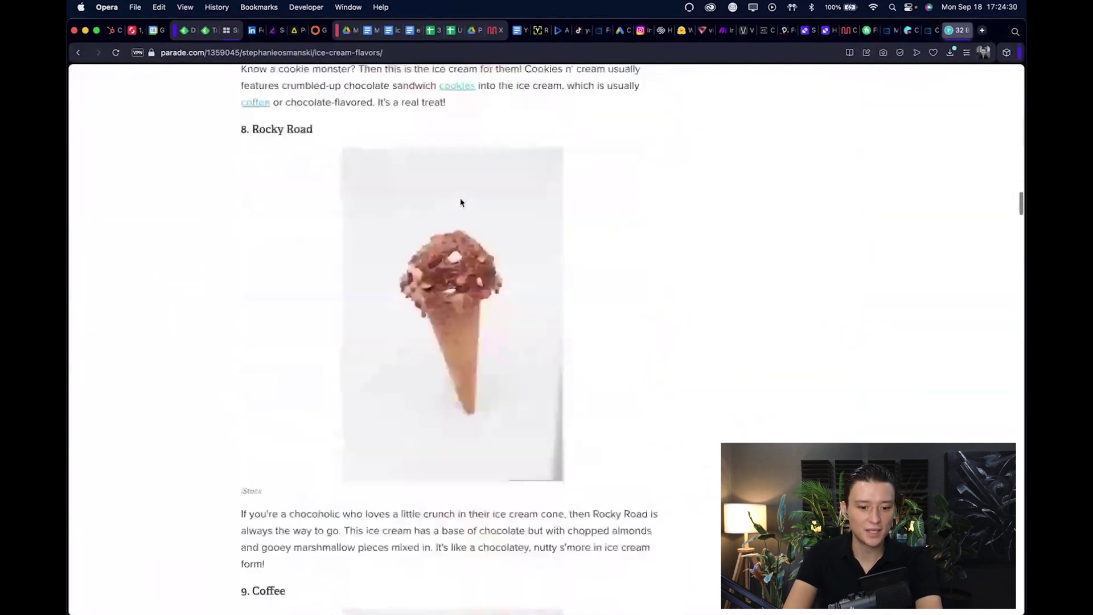
{"action": "scroll", "coordinate": [462, 202], "scroll_direction": "down", "scroll_amount": 20}
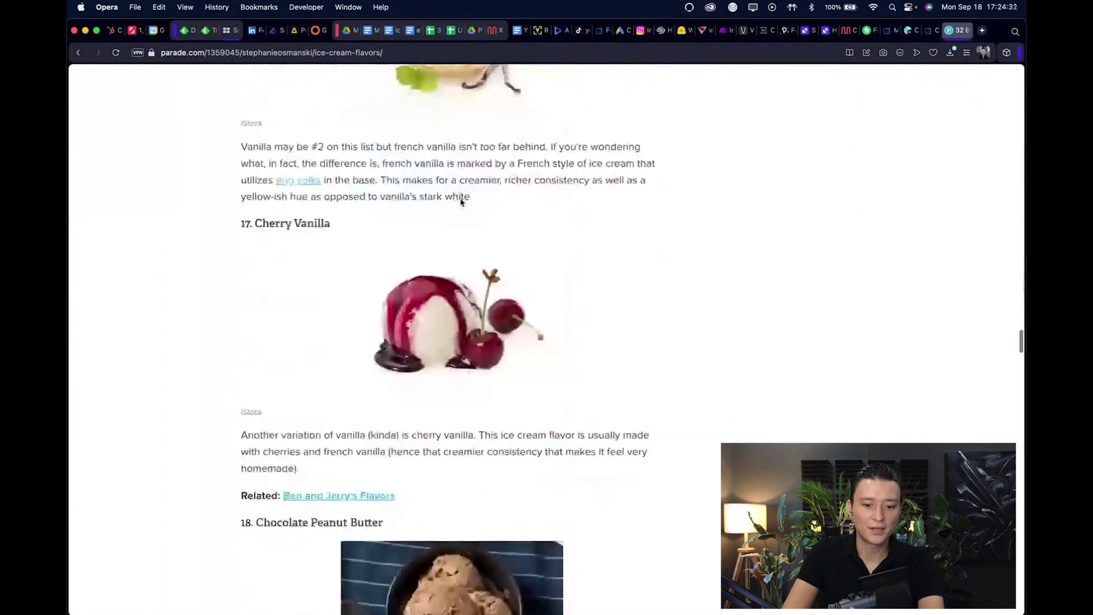
{"action": "scroll", "coordinate": [461, 202], "scroll_direction": "down", "scroll_amount": 20}
{"action": "scroll", "coordinate": [461, 203], "scroll_direction": "down", "scroll_amount": 20}
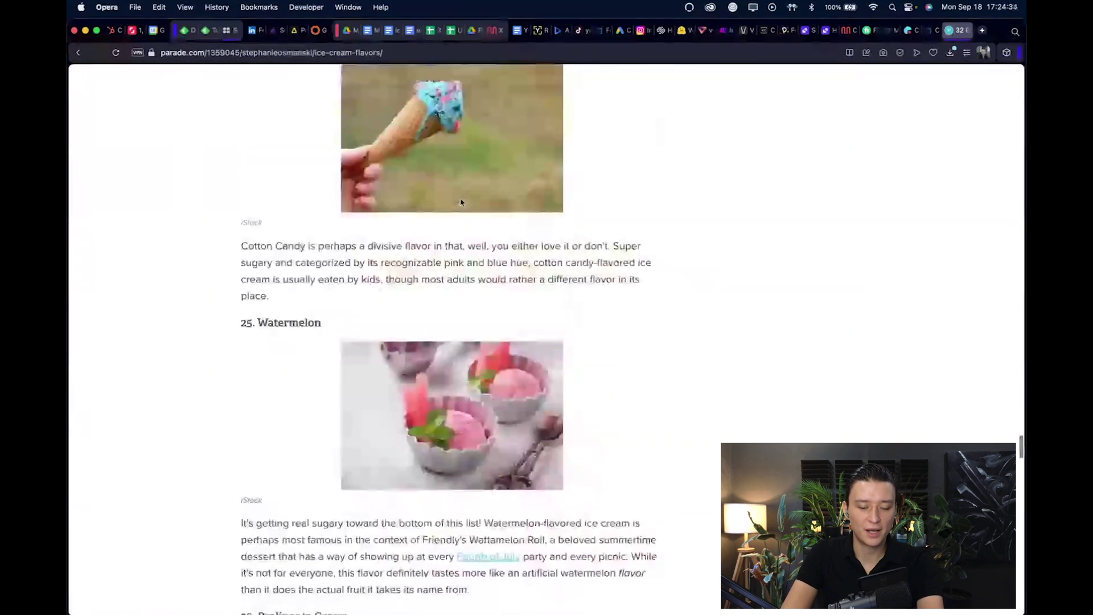
{"action": "scroll", "coordinate": [462, 202], "scroll_direction": "down", "scroll_amount": 7}
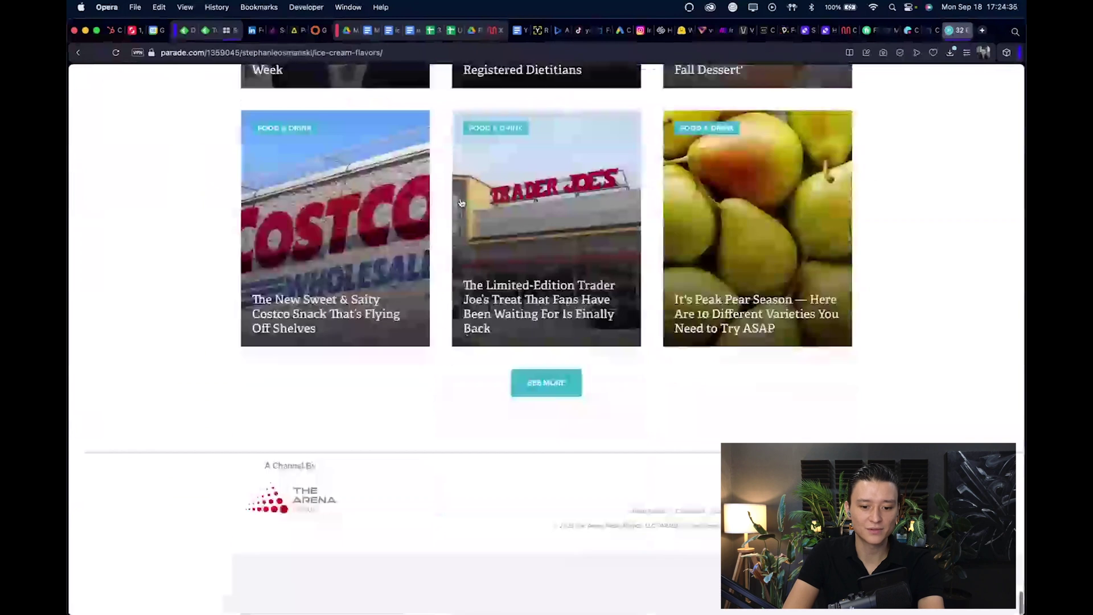
{"action": "scroll", "coordinate": [461, 203], "scroll_direction": "up", "scroll_amount": 20}
{"action": "scroll", "coordinate": [316, 268], "scroll_direction": "down", "scroll_amount": 7}
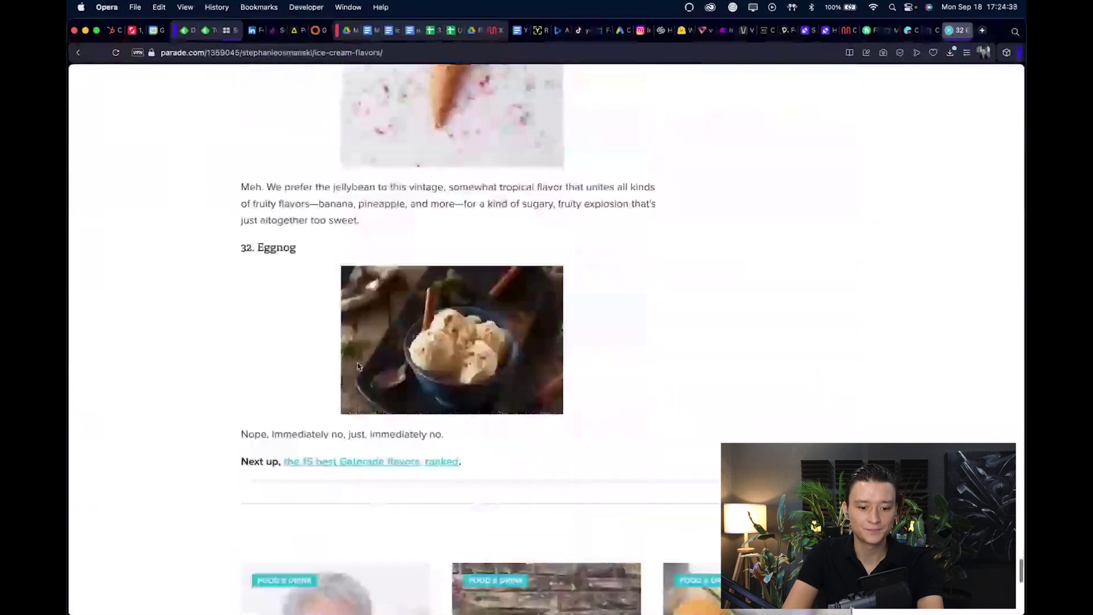
- Extend the selection to the last flavor entries and copy the selected text
{"action": "left_click_drag", "start_coordinate": [316, 268], "coordinate": [445, 308]}
{"action": "scroll", "coordinate": [444, 309], "scroll_direction": "up", "scroll_amount": 20}
{"action": "scroll", "coordinate": [446, 308], "scroll_direction": "down", "scroll_amount": 8}
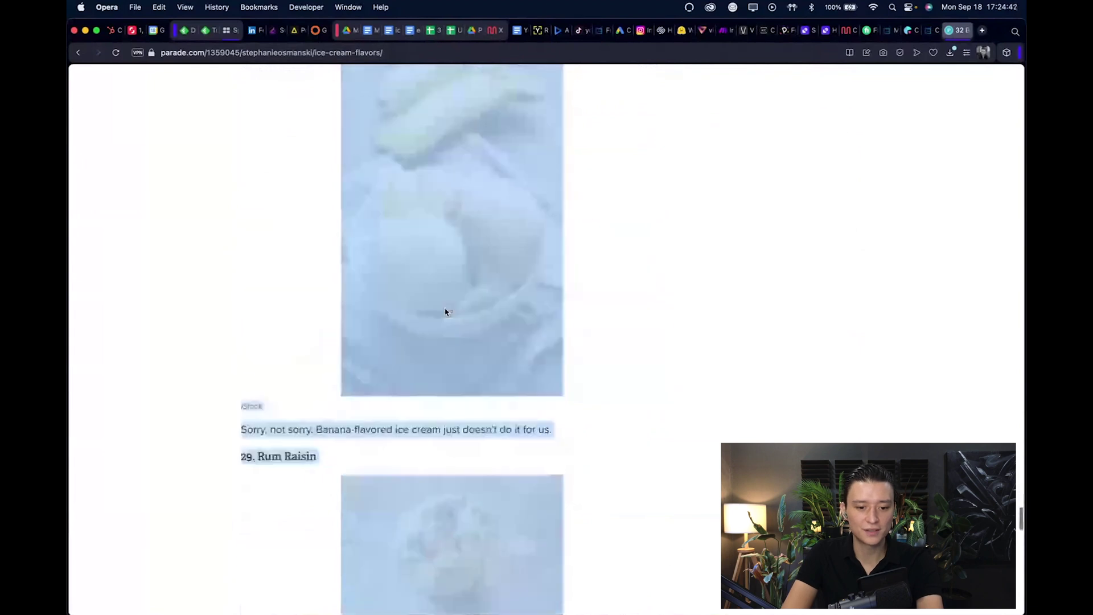
{"action": "scroll", "coordinate": [332, 460], "scroll_direction": "down", "scroll_amount": 10}
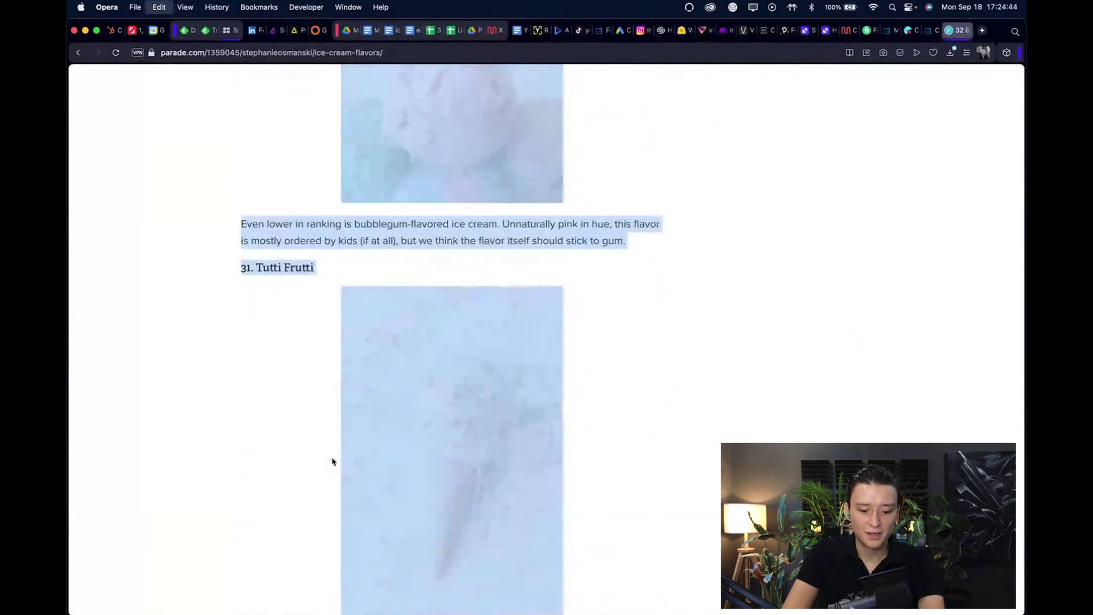
{"action": "right_click", "coordinate": [316, 239]}
{"action": "left_click", "coordinate": [357, 288]}
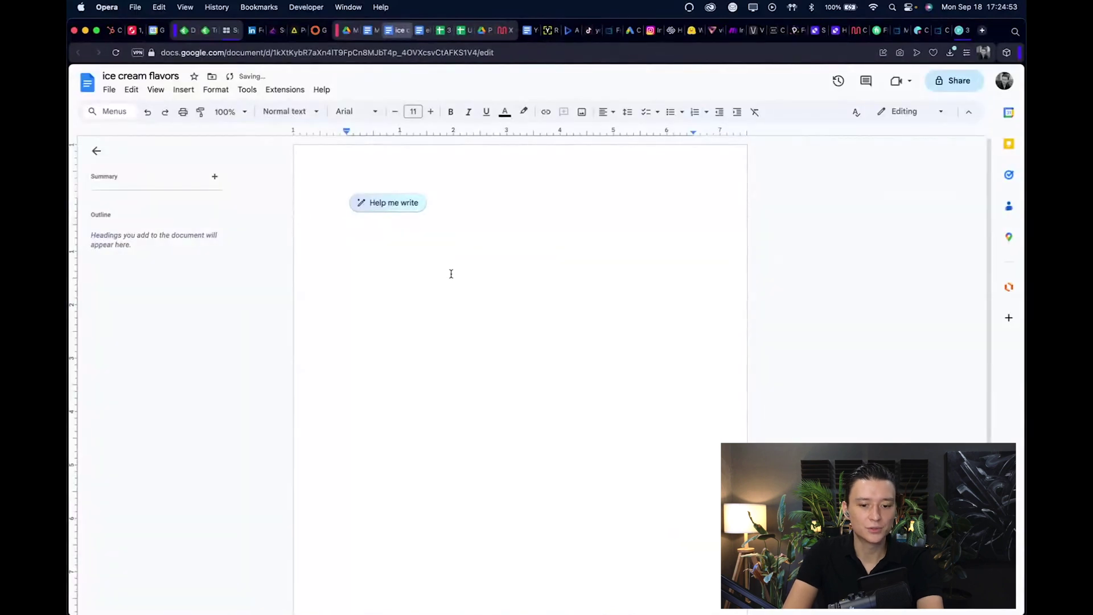
- Paste the Parade flavor ranking into the ice cream flavors doc and select all of its text
{"action": "key", "text": "super+v"}
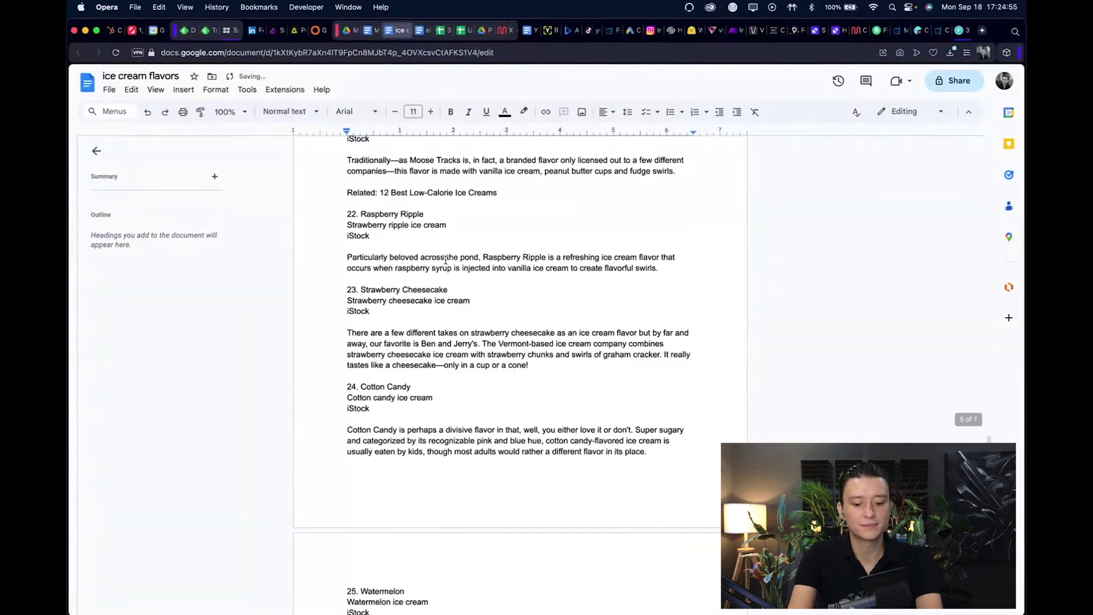
{"action": "scroll", "coordinate": [466, 245], "scroll_direction": "up", "scroll_amount": 15}
{"action": "scroll", "coordinate": [466, 245], "scroll_direction": "up", "scroll_amount": 10}
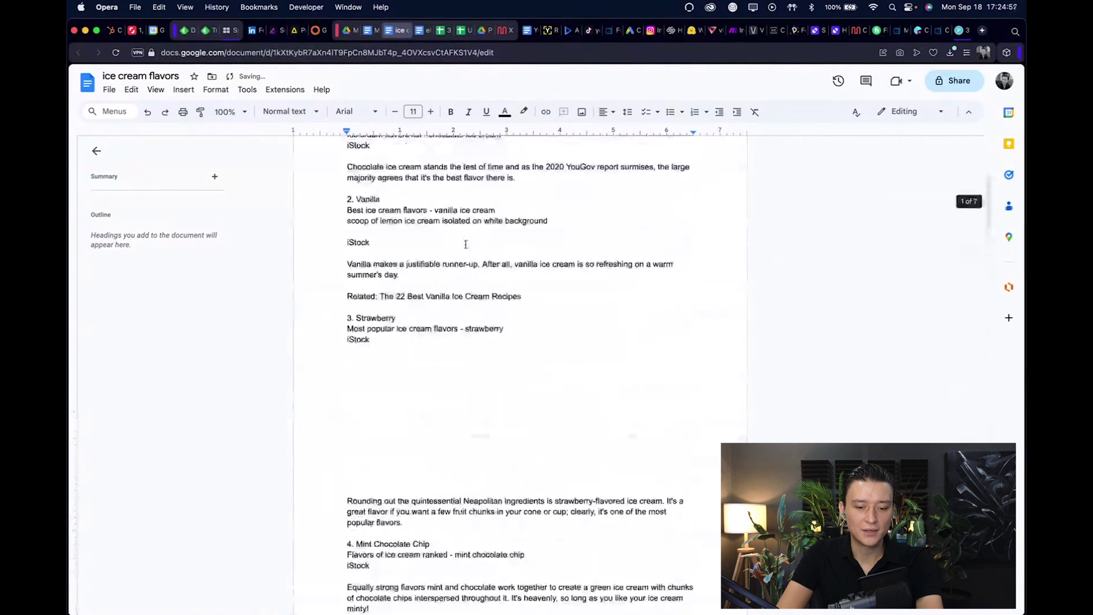
{"action": "key", "text": "super+a"}
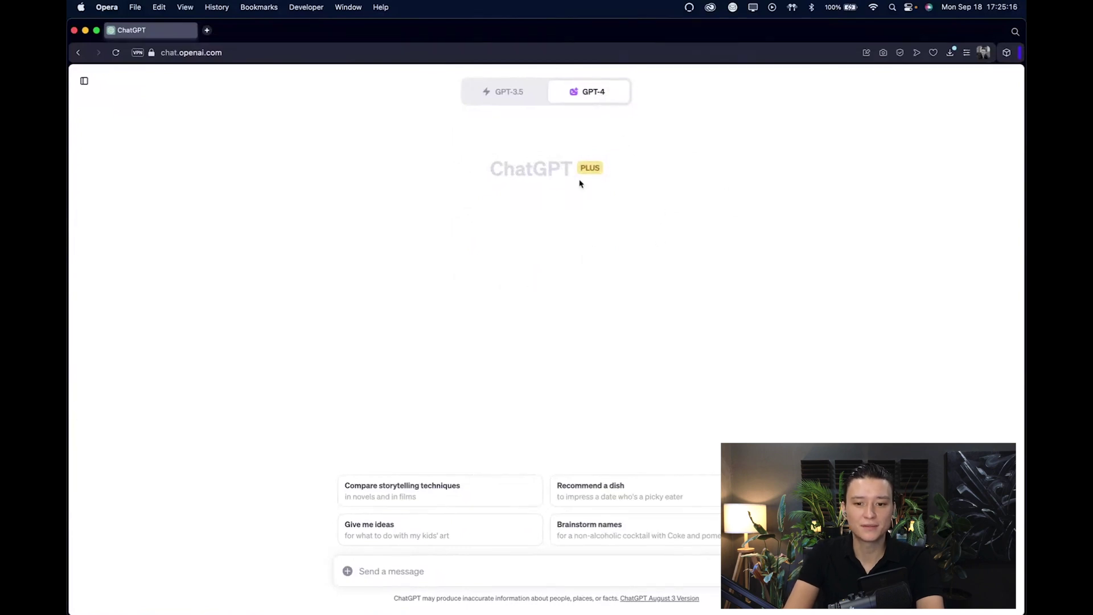
- Ask ChatGPT to turn the pasted Parade article into a downloadable rows-and-columns table
{"action": "mouse_move", "coordinate": [592, 94]}
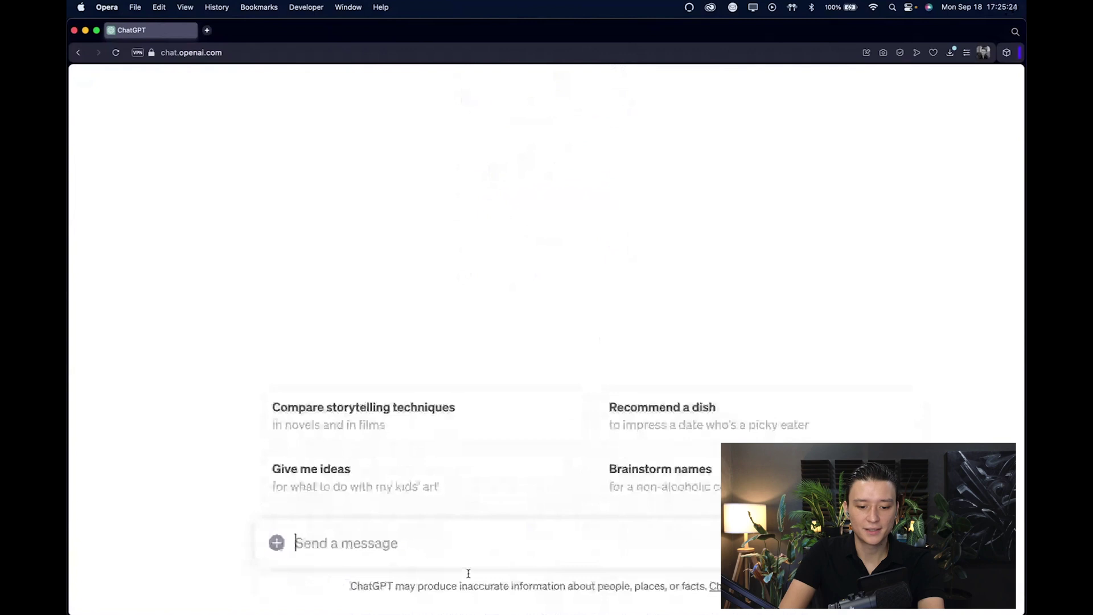
{"action": "type", "text": "I want to us"}
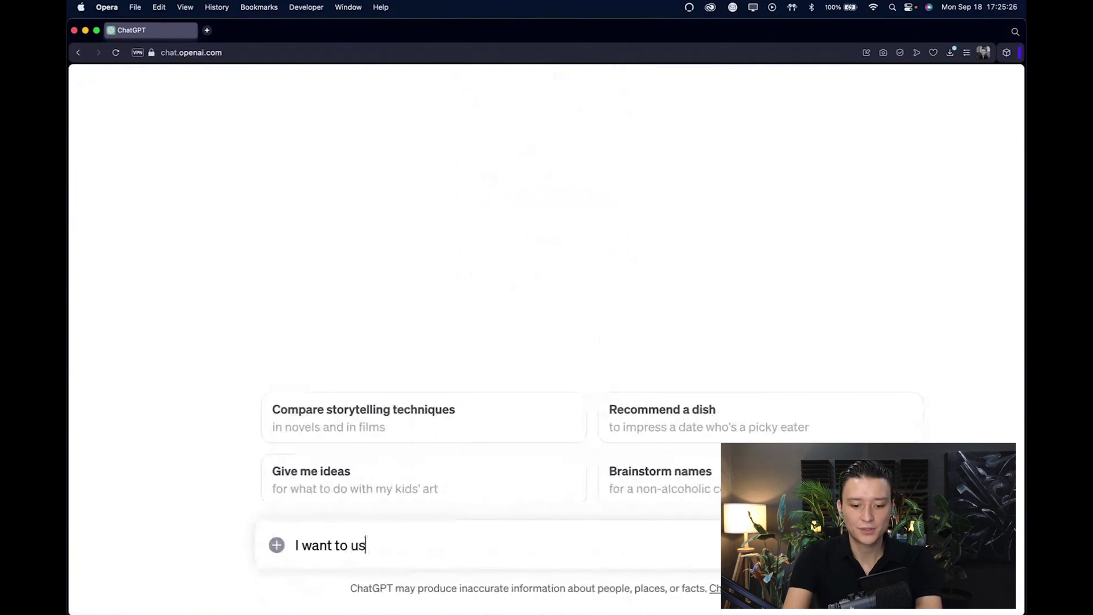
{"action": "type", "text": "e the data from t"}
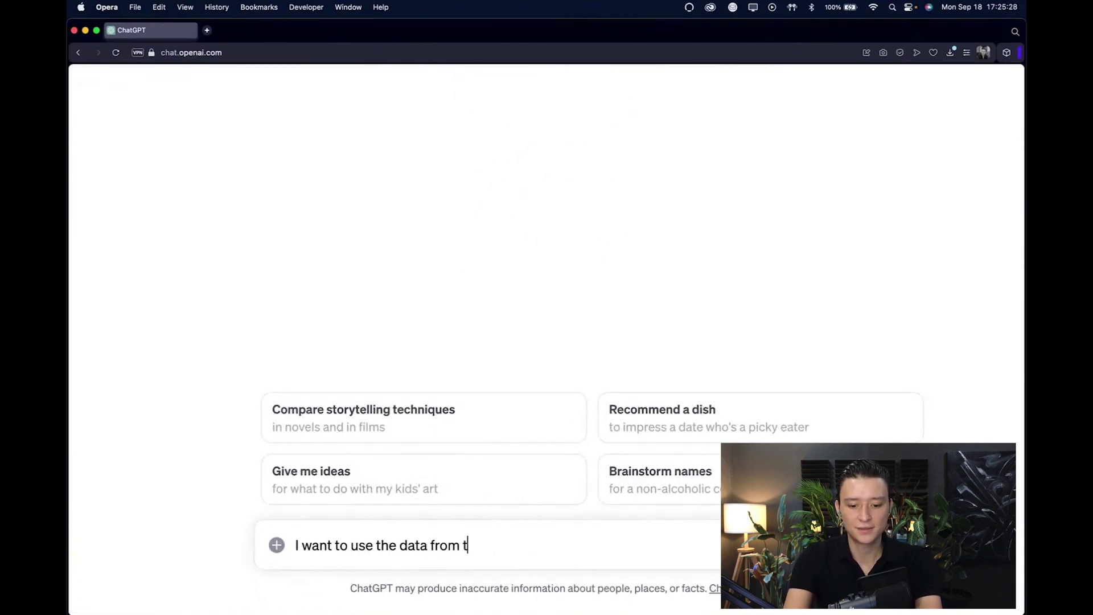
{"action": "type", "text": "hise paste"}
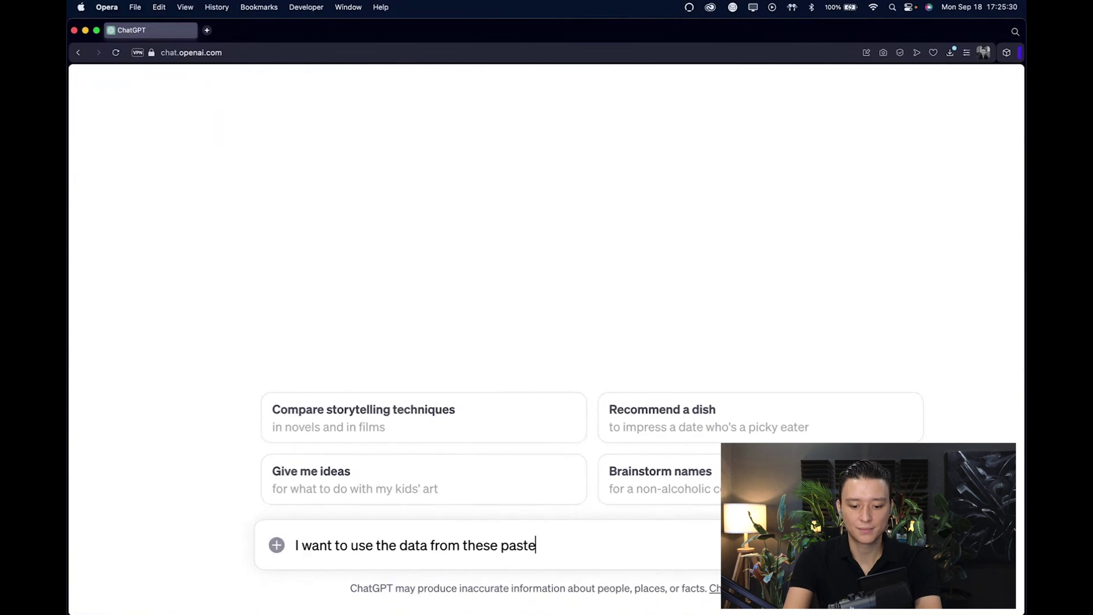
{"action": "type", "text": "d infromation and pls create"}
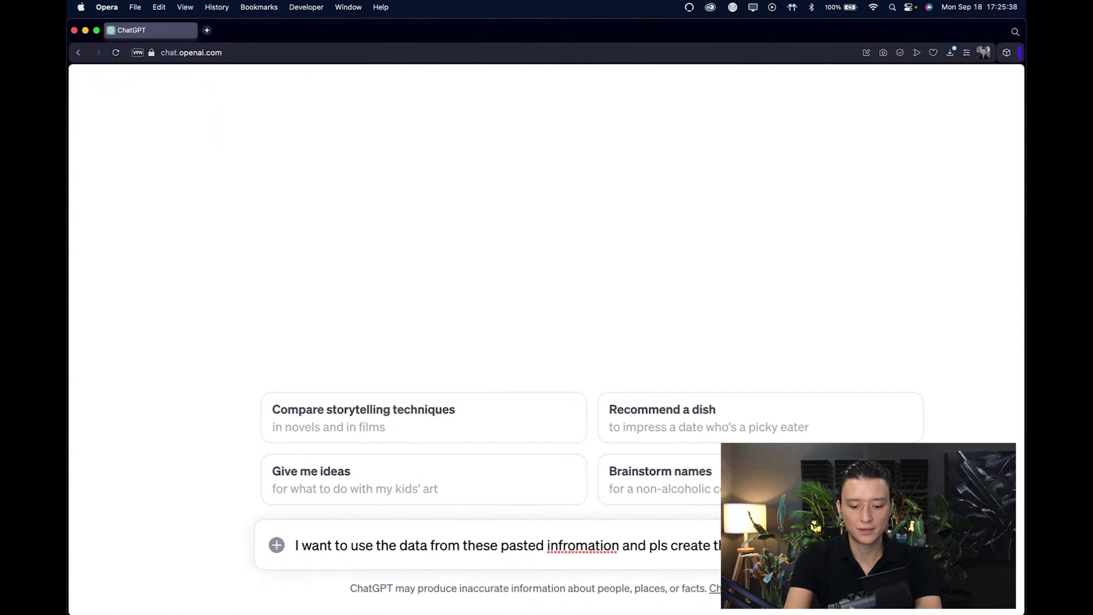
{"action": "type", "text": "t i ca"}
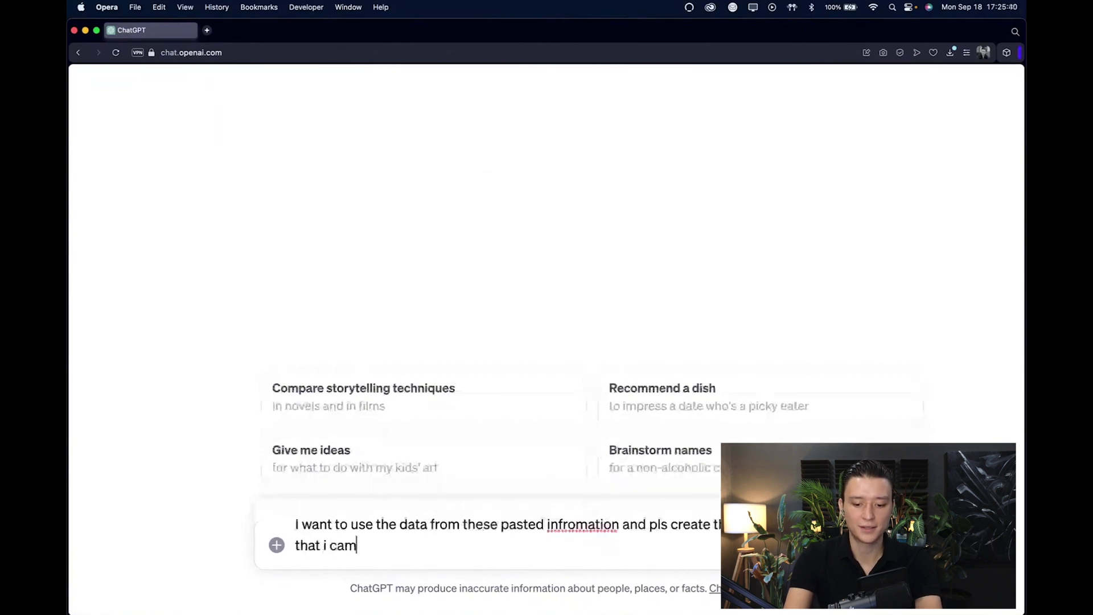
{"action": "type", "text": "n dowload and create the "}
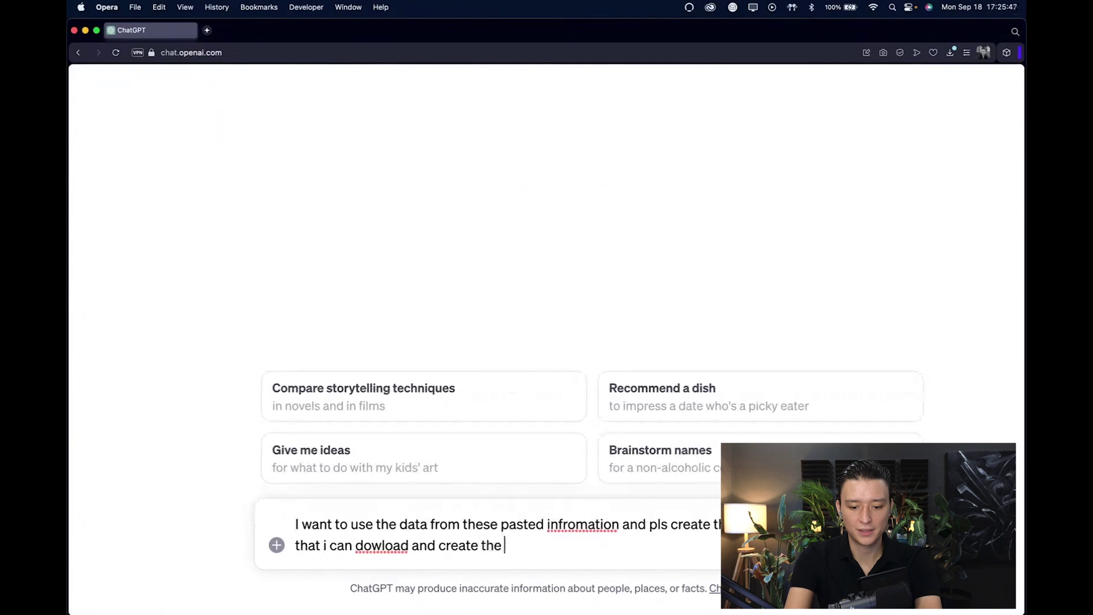
{"action": "type", "text": "rows and colu"}
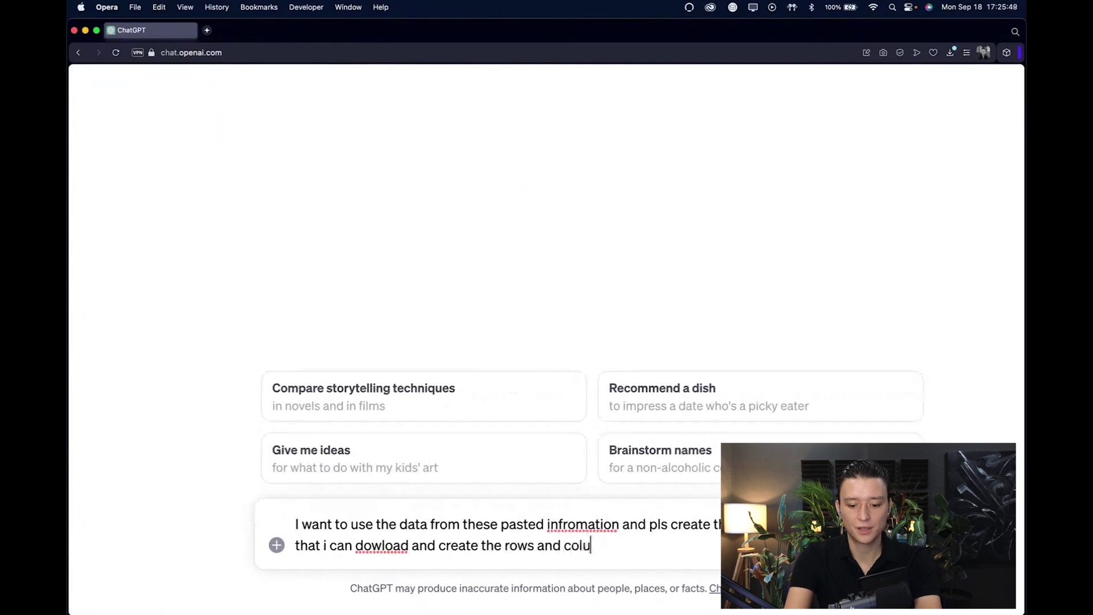
{"action": "type", "text": "mns accordingly"}
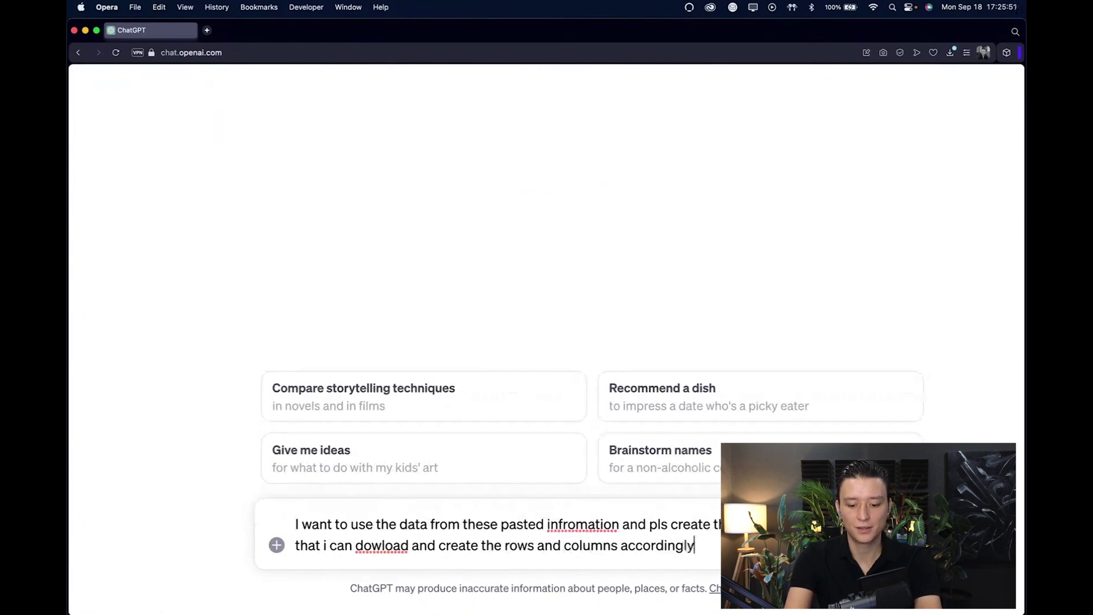
{"action": "type", "text": ". \""}
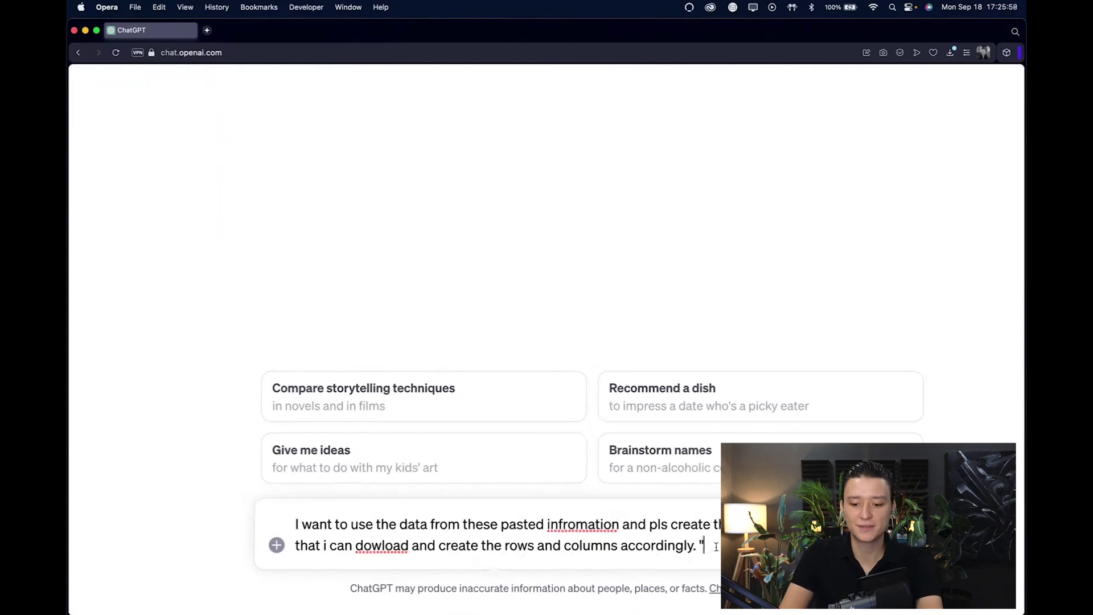
{"action": "key", "text": "super+v"}
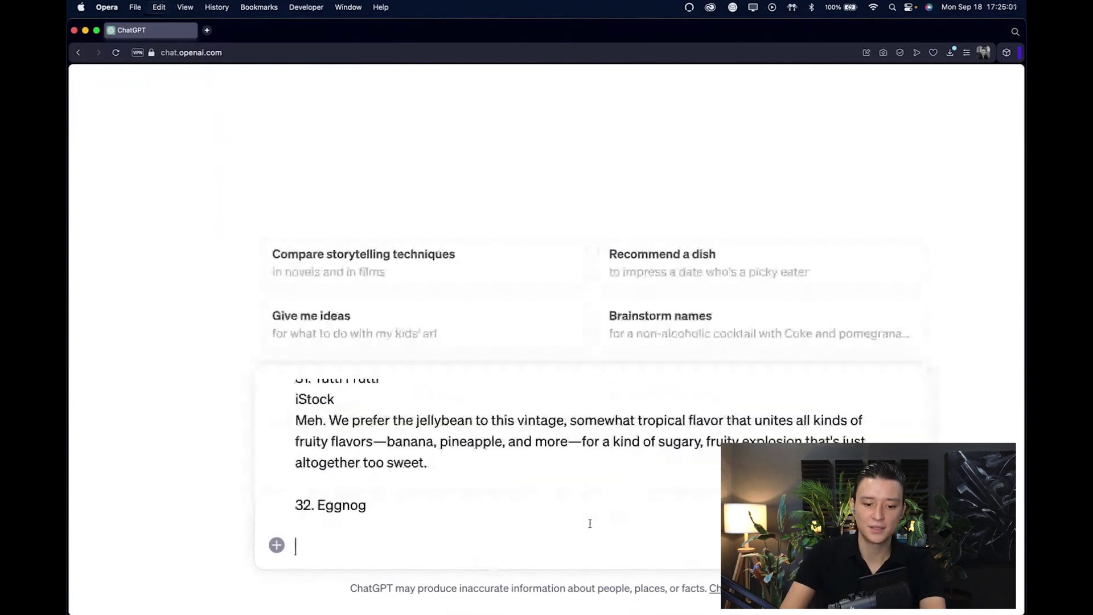
{"action": "type", "text": "\""}
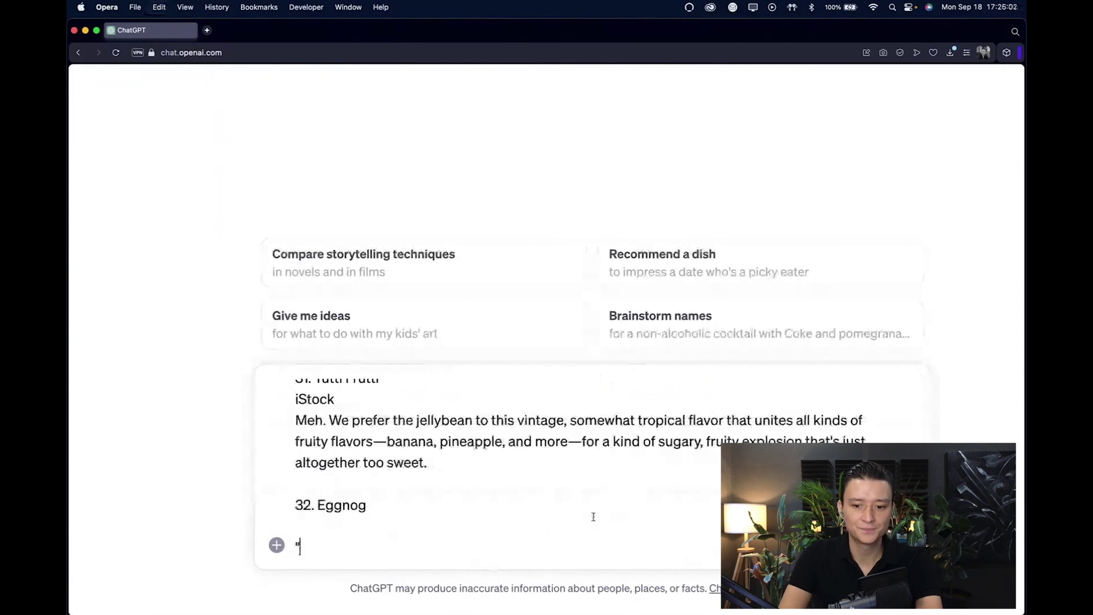
{"action": "key", "text": "Return"}
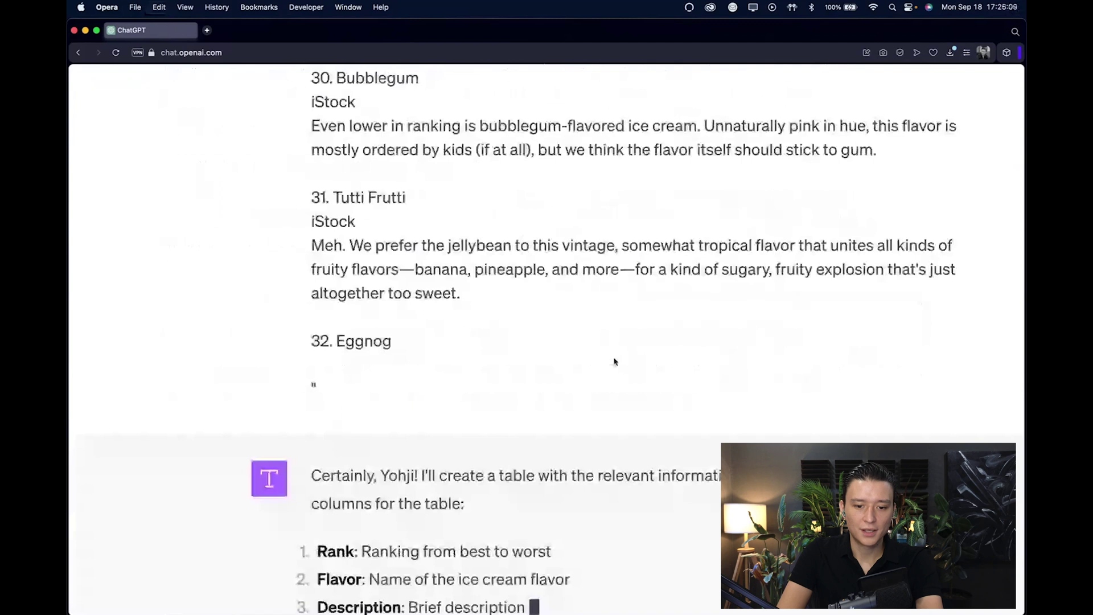
- Review ChatGPT's table code and download the Ice Cream Flavors Ranked CSV
{"action": "scroll", "coordinate": [613, 361], "scroll_direction": "down", "scroll_amount": 5}
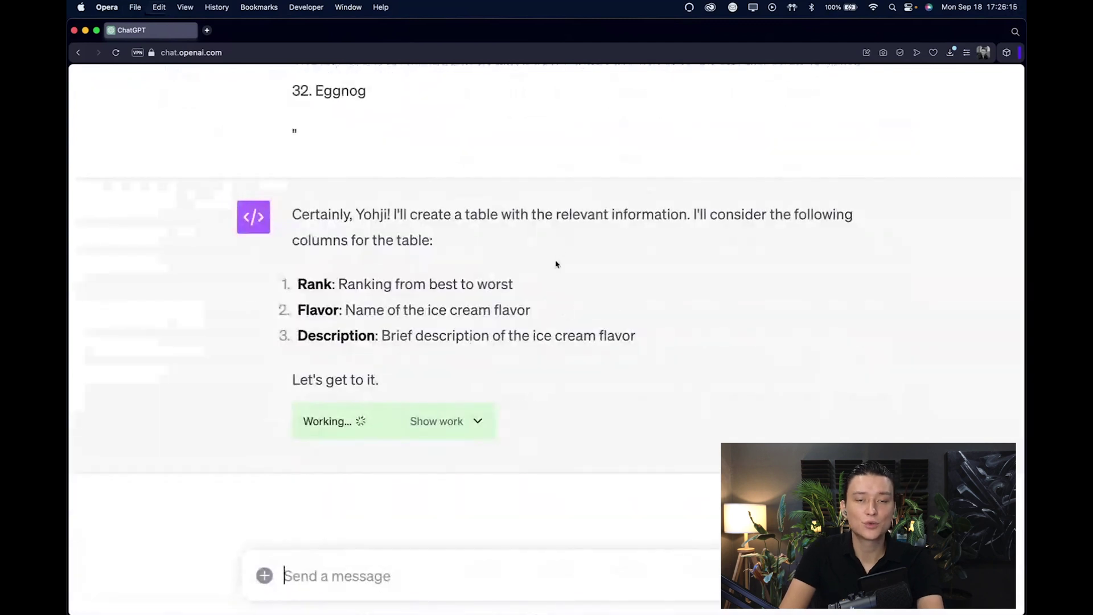
{"action": "left_click", "coordinate": [469, 426]}
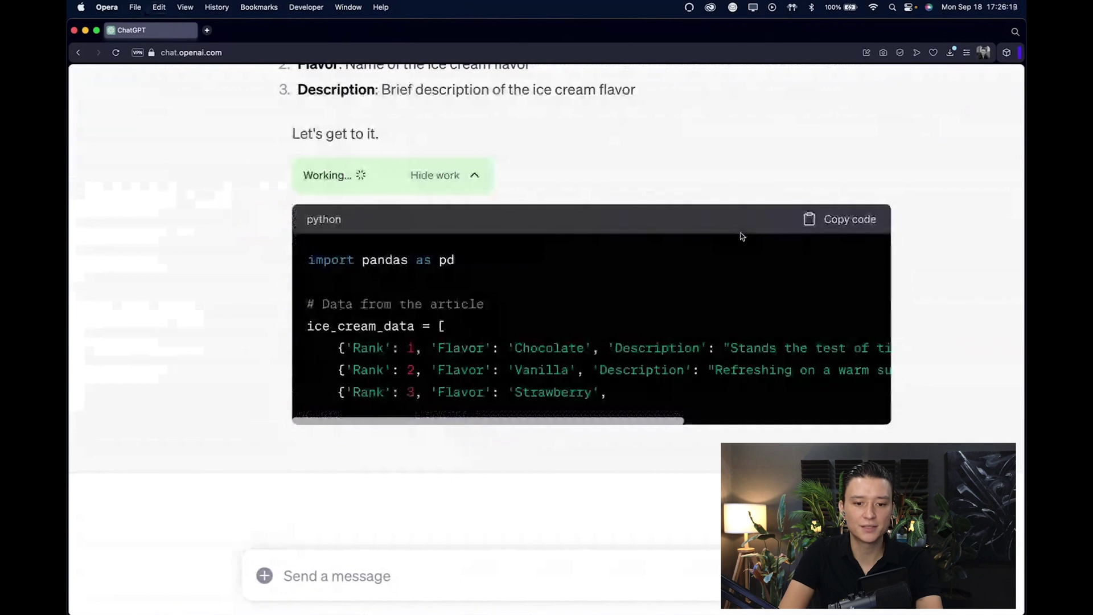
{"action": "scroll", "coordinate": [598, 245], "scroll_direction": "up", "scroll_amount": 2}
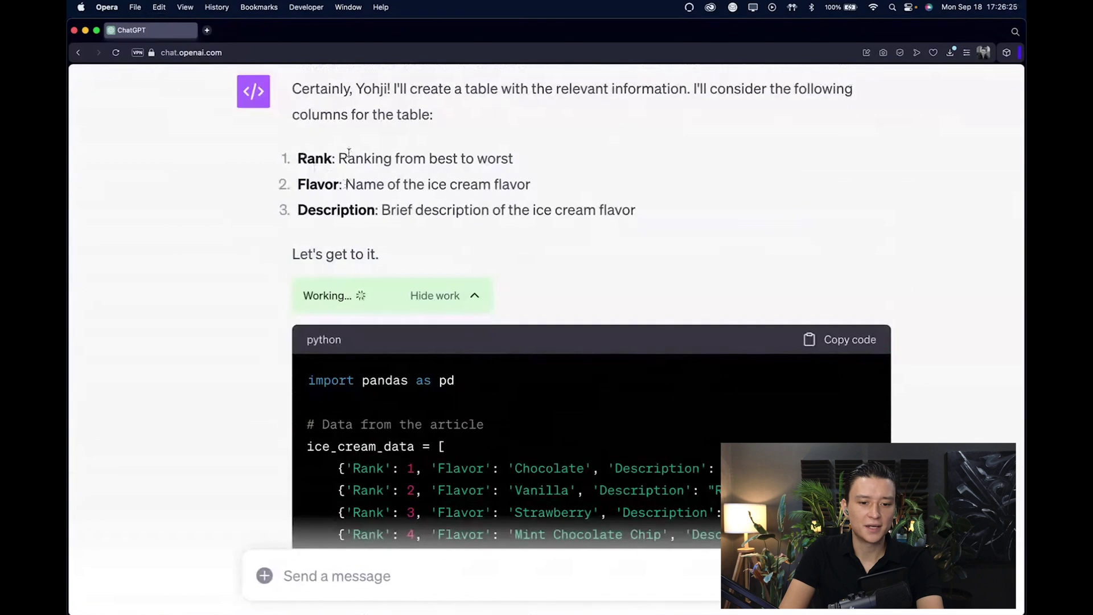
{"action": "scroll", "coordinate": [443, 232], "scroll_direction": "down", "scroll_amount": 1}
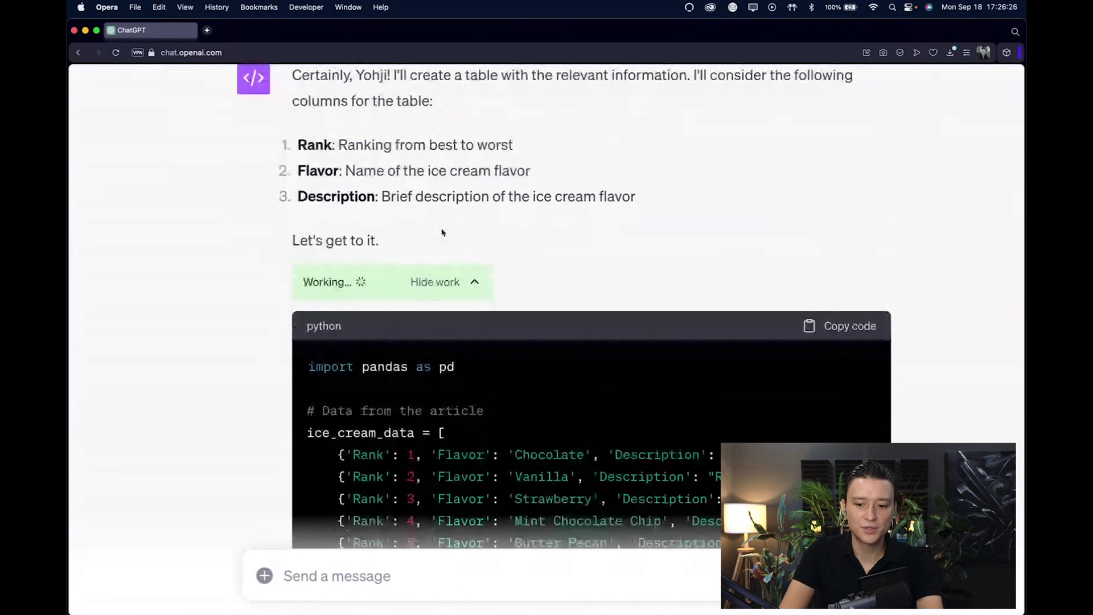
{"action": "scroll", "coordinate": [564, 357], "scroll_direction": "down", "scroll_amount": 3}
{"action": "key", "text": "super+0"}
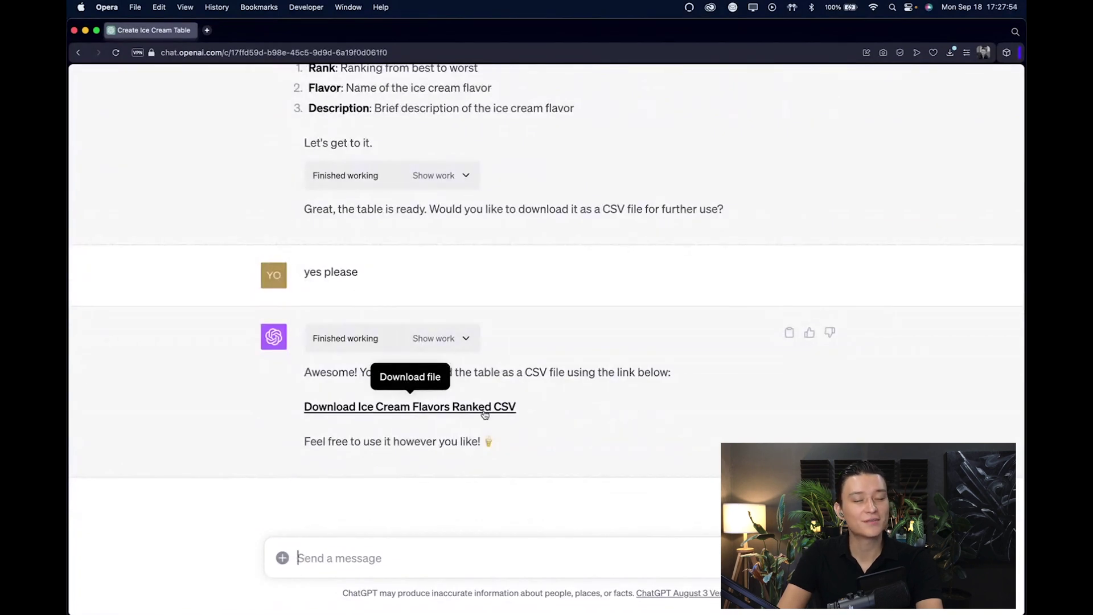
{"action": "left_click", "coordinate": [485, 413]}
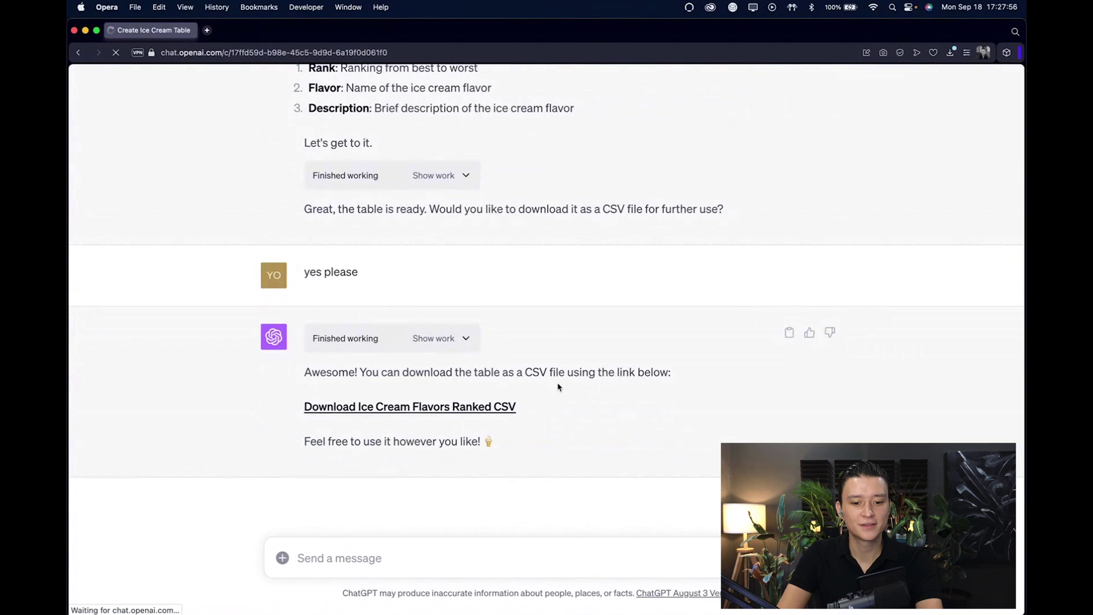
- Upload ice_cream_flavors_ranked.csv from Downloads to ChartPixel after previewing its contents
{"action": "key", "text": "ctrl+Up"}
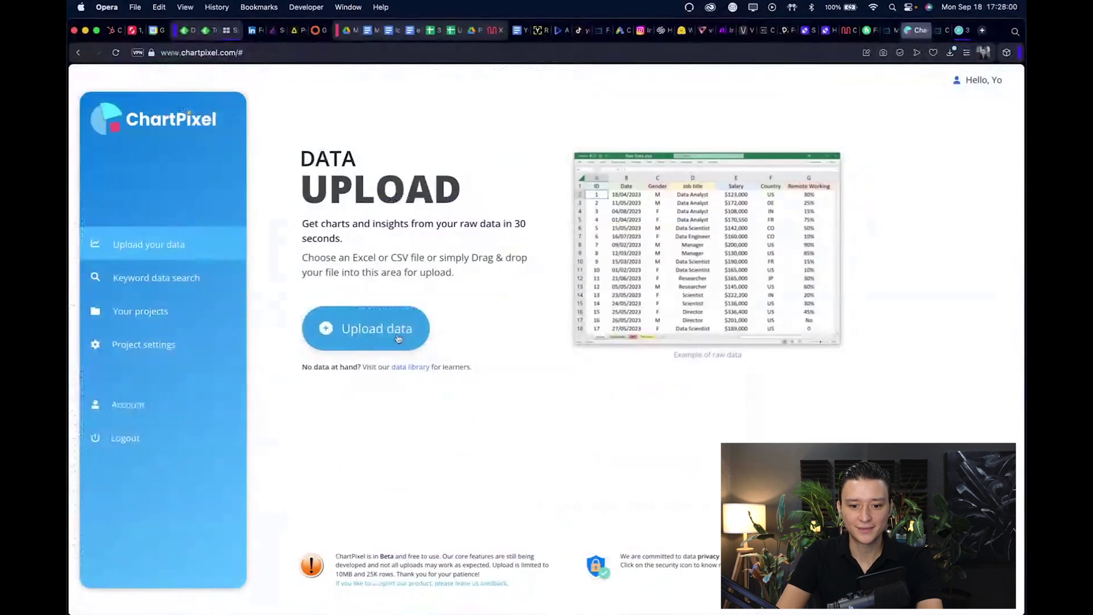
{"action": "left_click", "coordinate": [398, 340]}
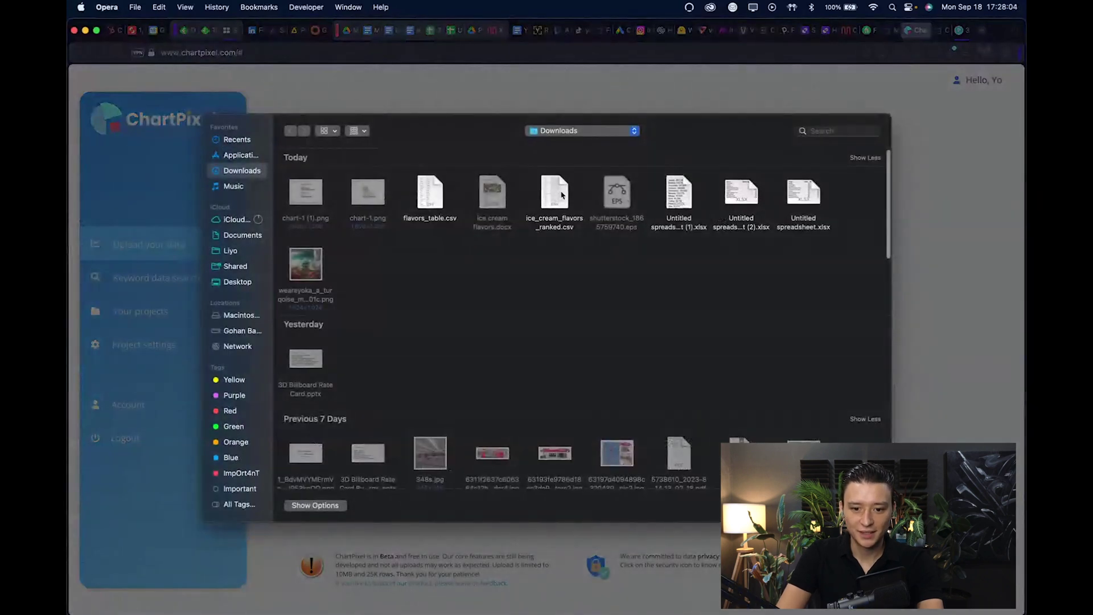
{"action": "left_click", "coordinate": [562, 195]}
{"action": "key", "text": "space"}
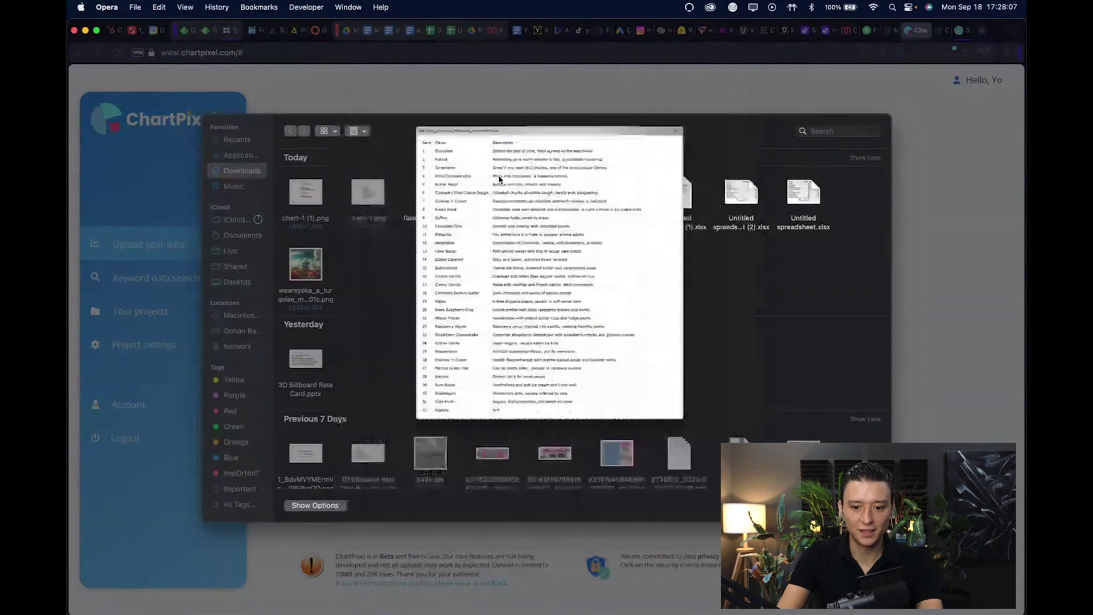
{"action": "key", "text": "Return"}
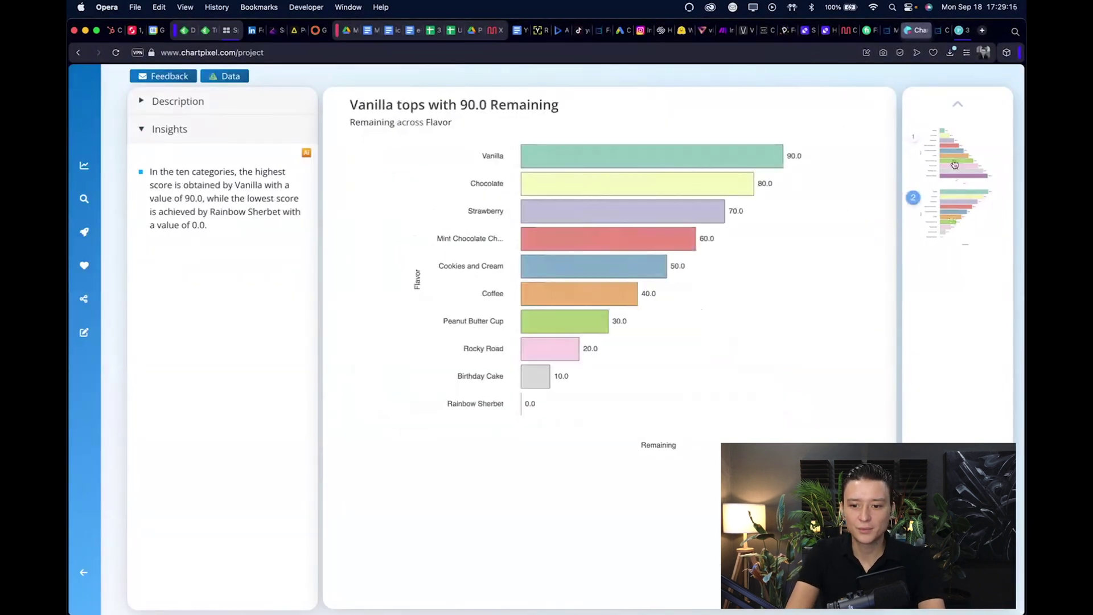
- Show chart 1, 'Rainbow Sherbet sells the most', in place of the analysis summary
{"action": "left_click", "coordinate": [955, 164]}
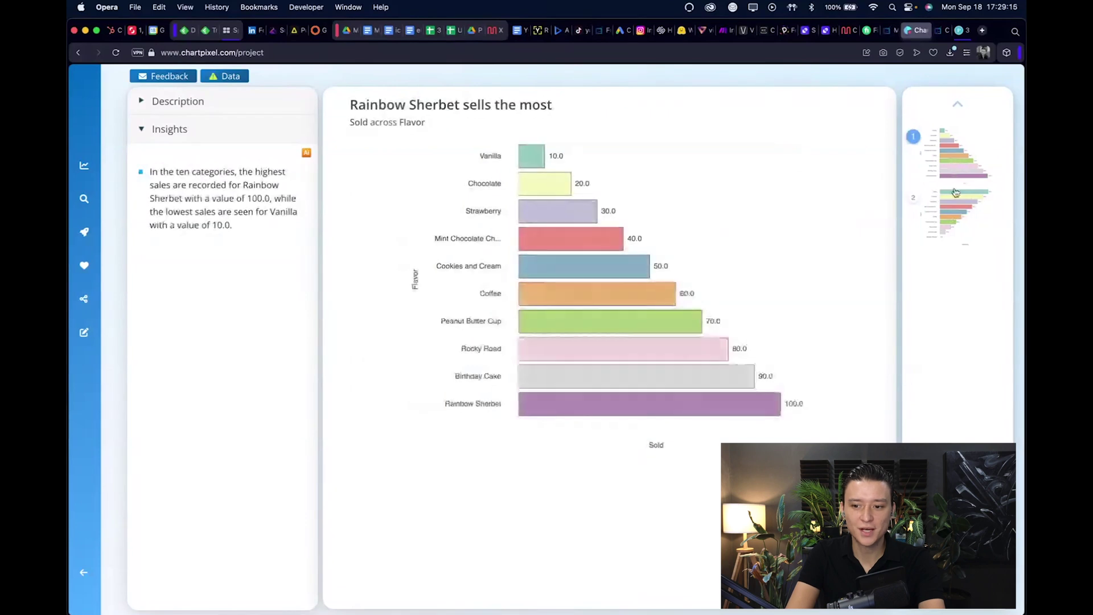